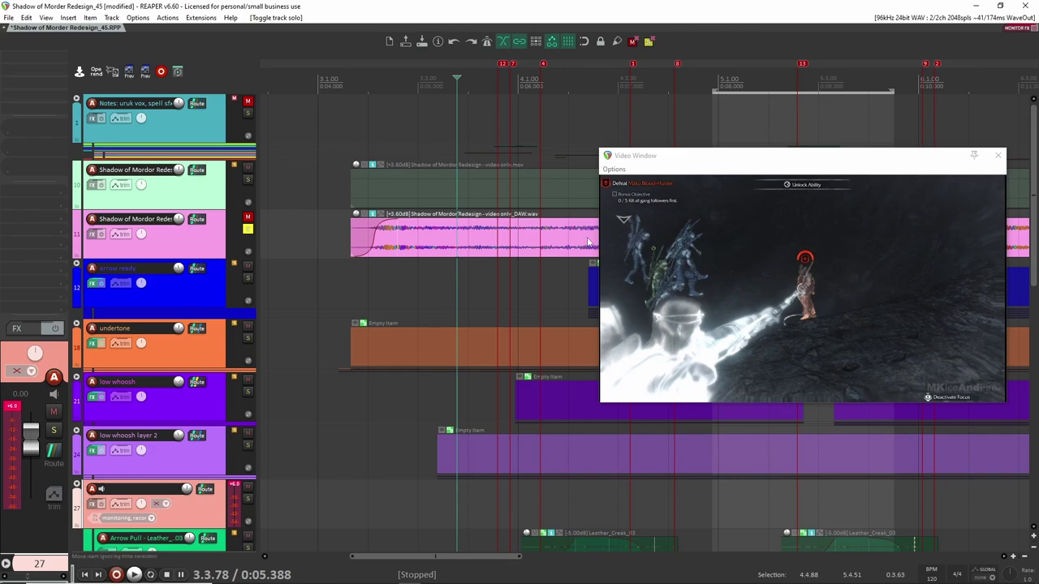
Step: Play the clip from the edit cursor to preview it, then stop
scroll(511, 276, right, 3)
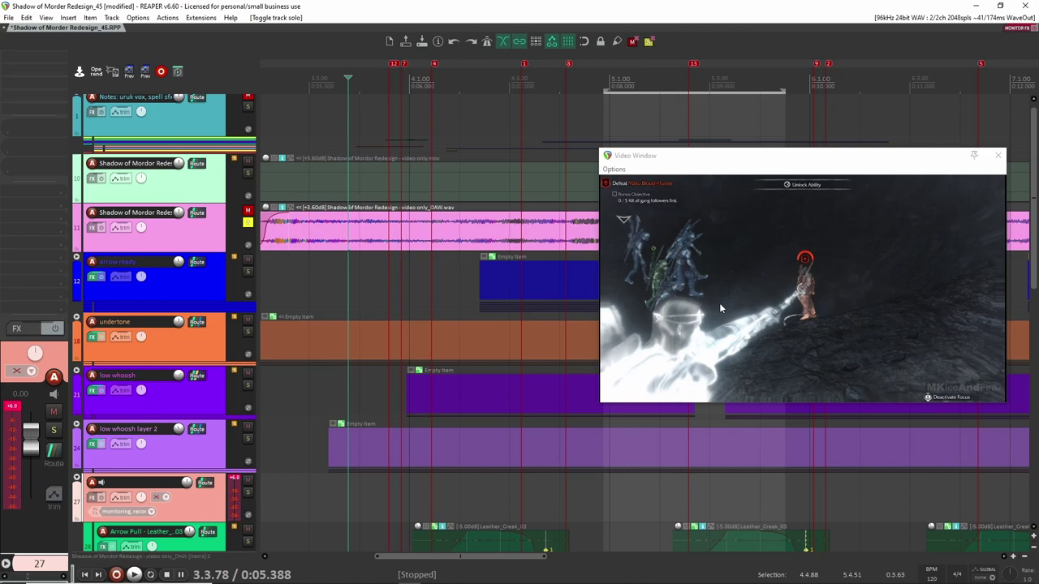
scroll(357, 288, left, 1)
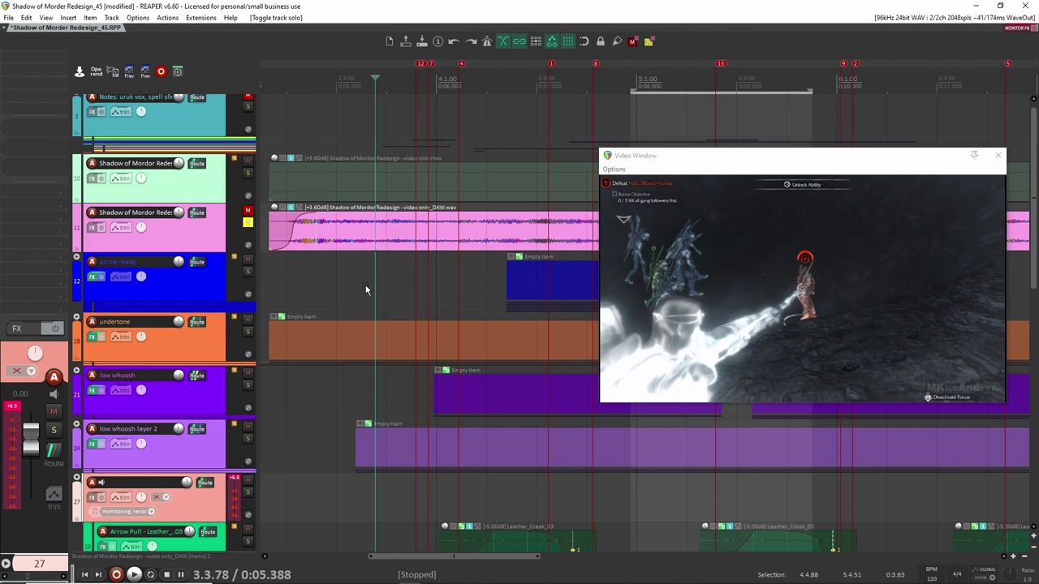
key(space)
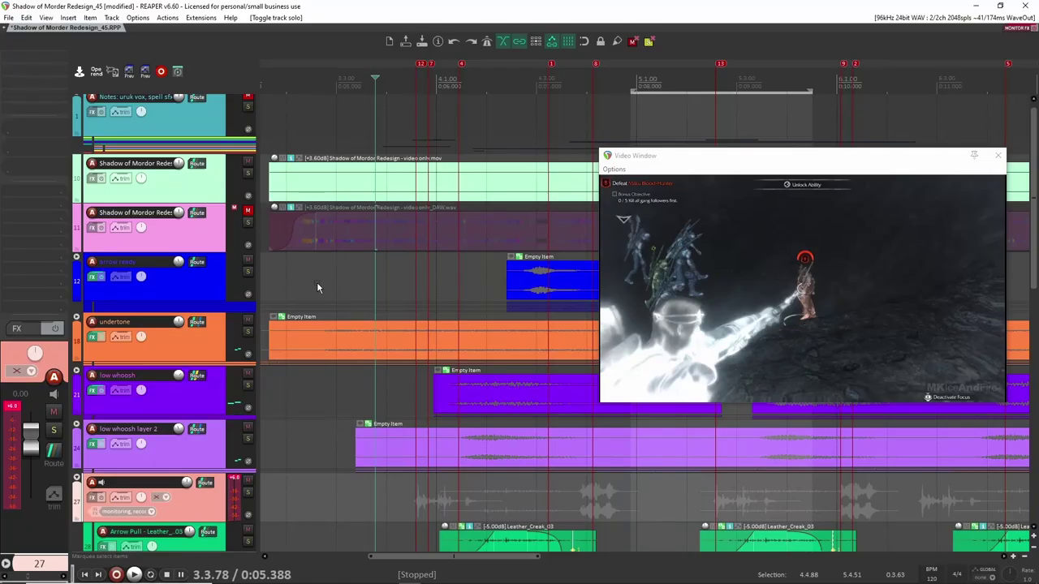
key(space)
Step: Place the cursor on the Arrow Pull track, preview the leather creak, and solo the track
scroll(370, 355, down, 5)
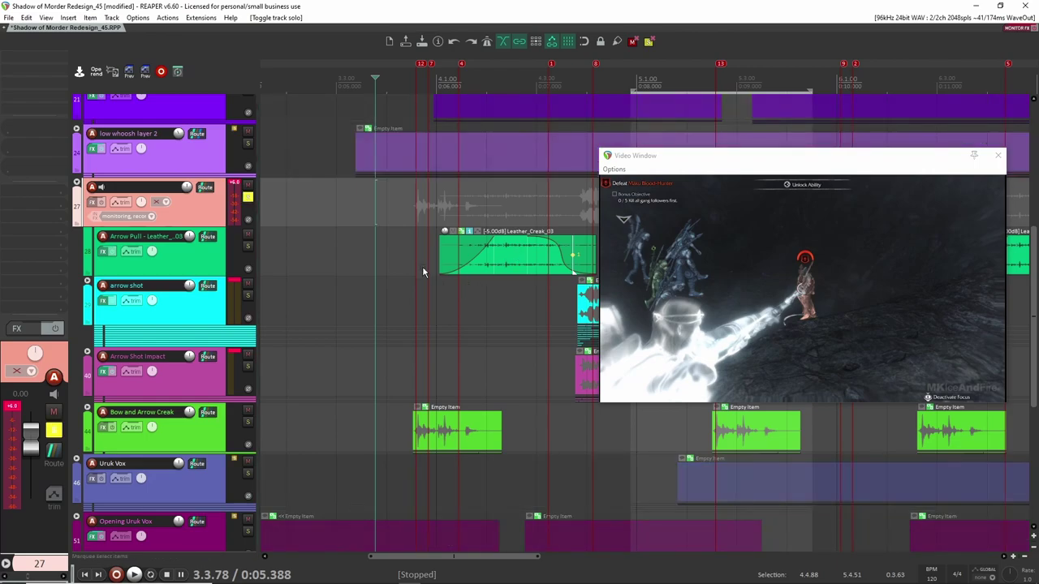
click(407, 263)
key(space)
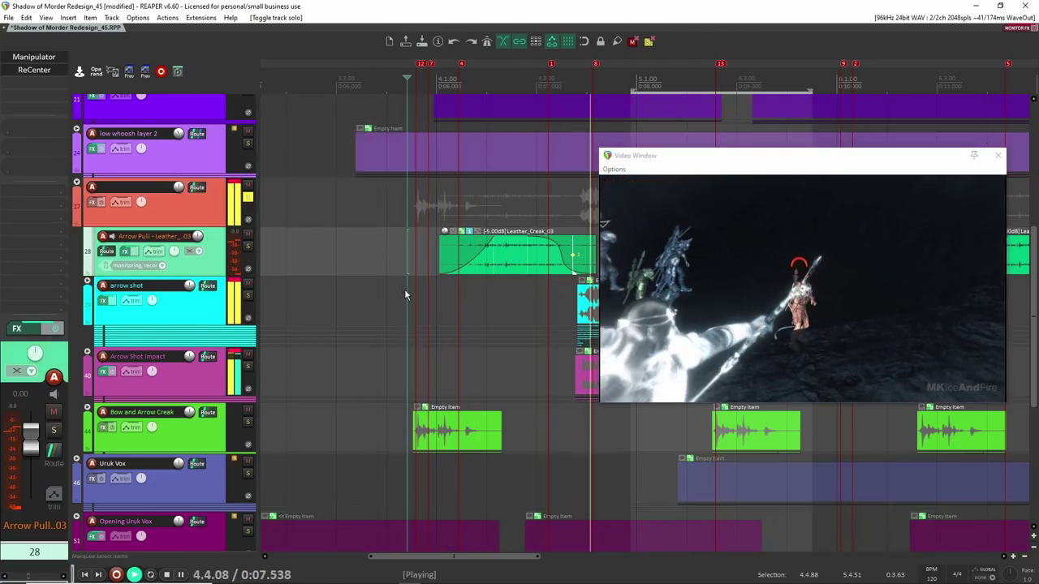
key(space)
scroll(431, 309, right, 3)
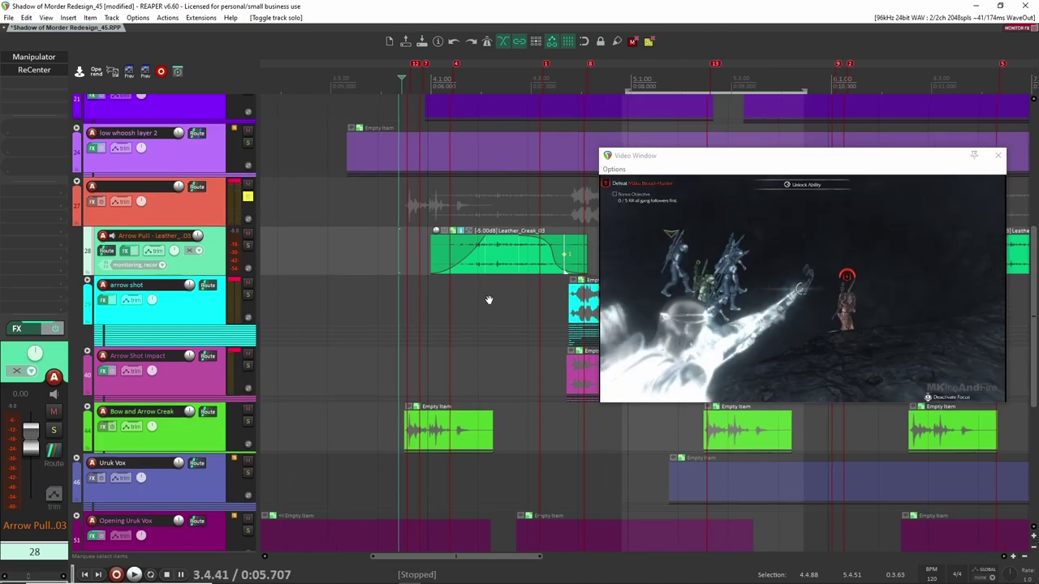
click(248, 249)
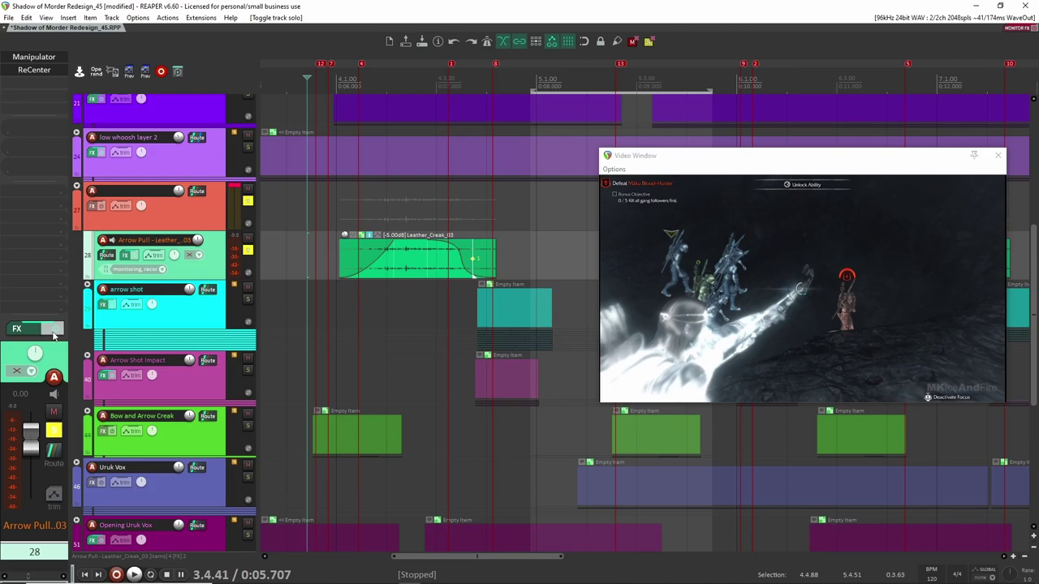
Step: Play the arrow pull from just before the creak clip and audition its Manipulator effect
click(331, 250)
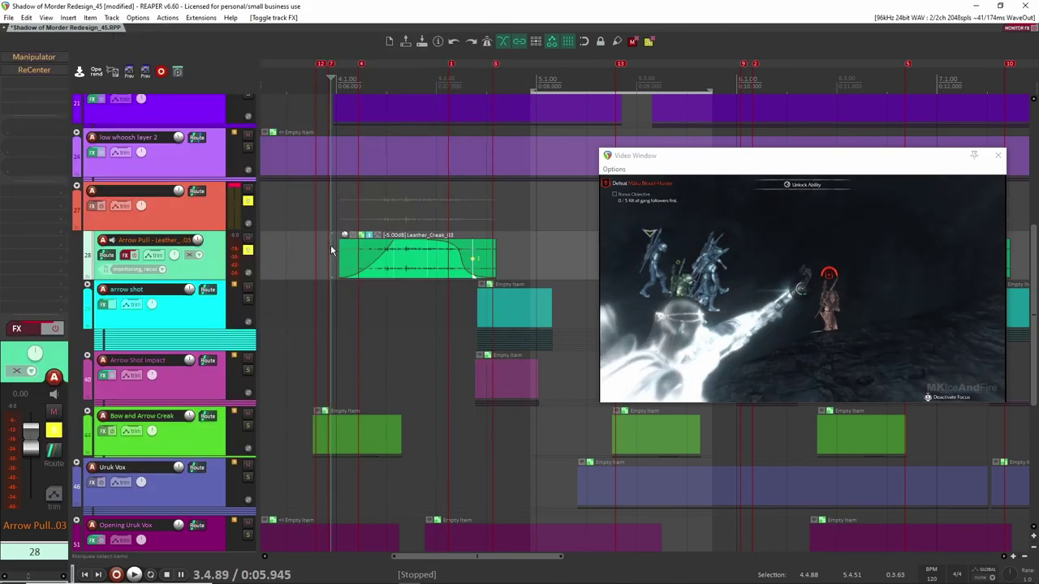
key(space)
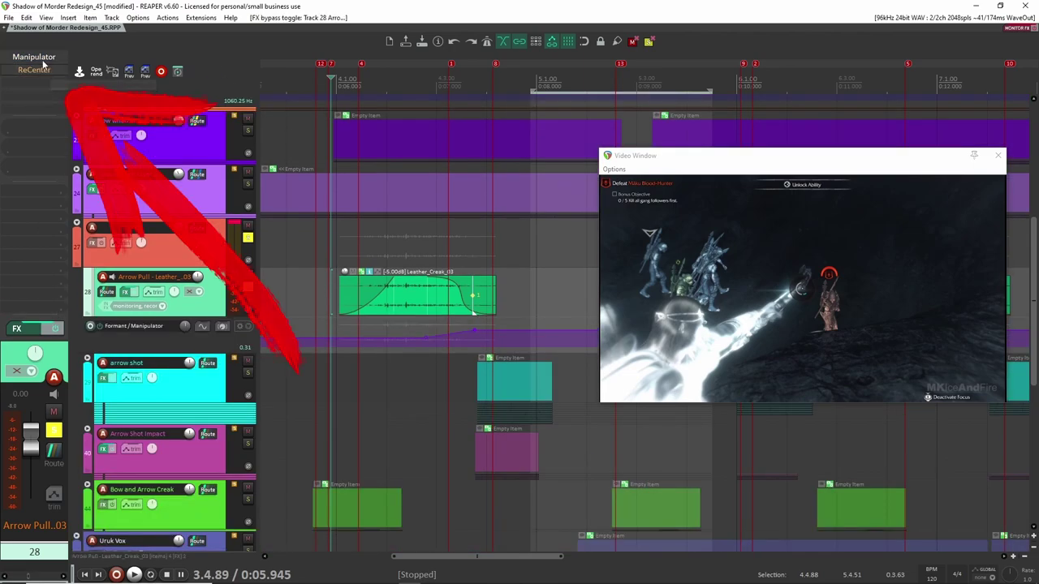
click(41, 59)
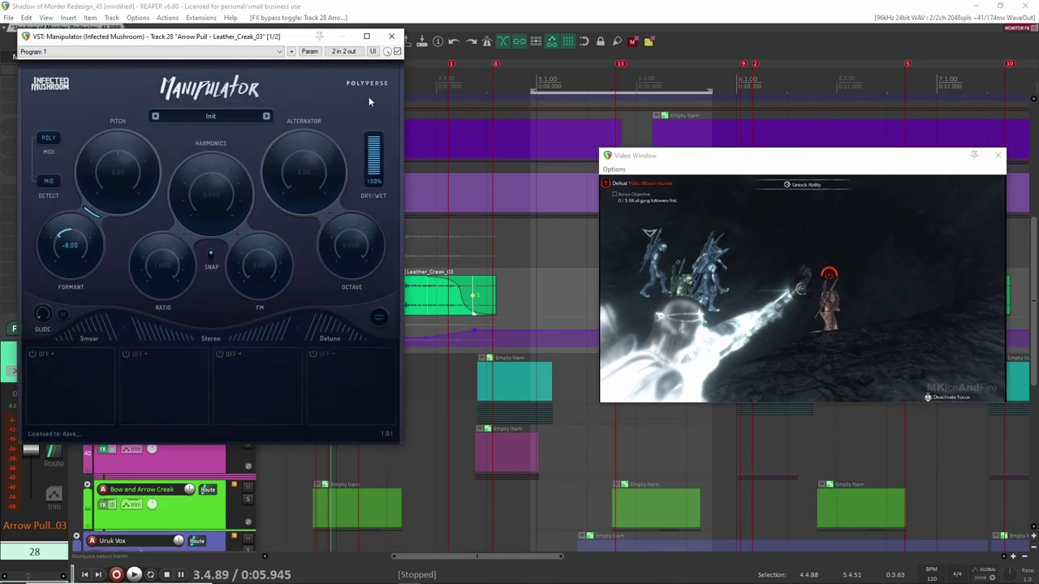
mouse_move(276, 39)
mouse_down()
mouse_move(360, 46)
mouse_move(270, 55)
mouse_up()
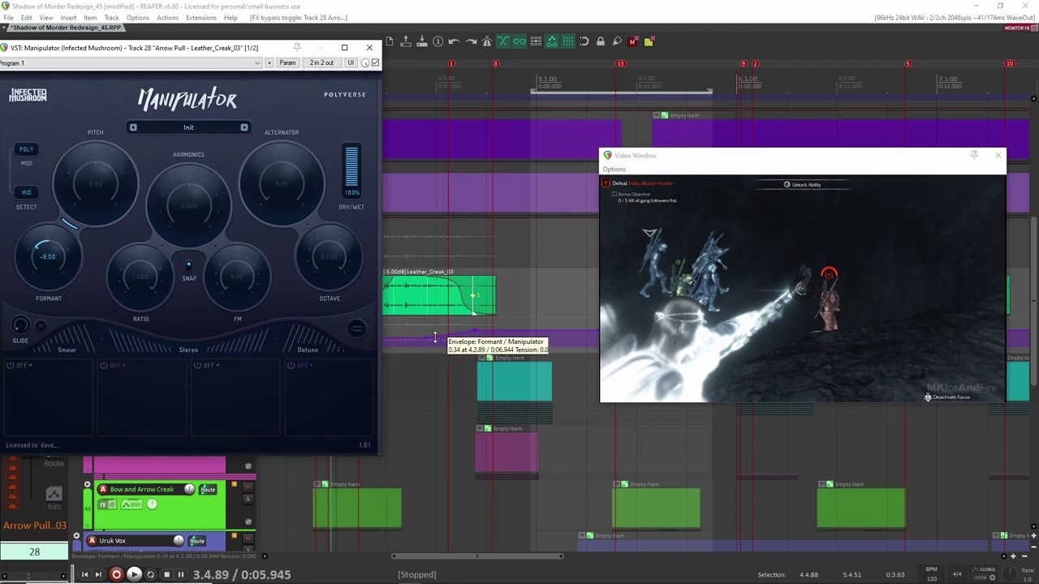
scroll(429, 349, left, 2)
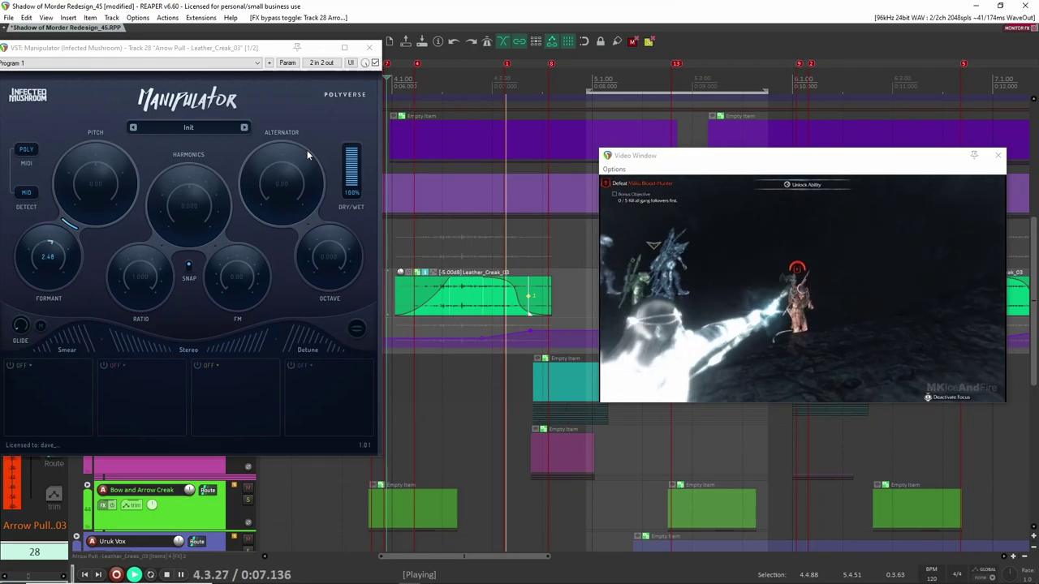
key(space)
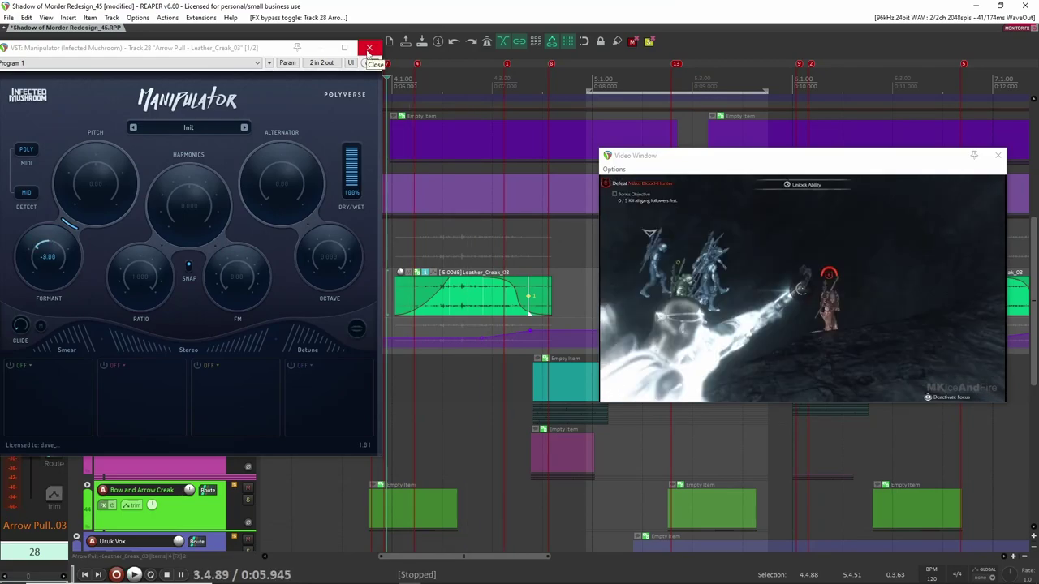
click(369, 48)
Step: Audition the ReCenter effect on the Arrow Pull track
click(35, 70)
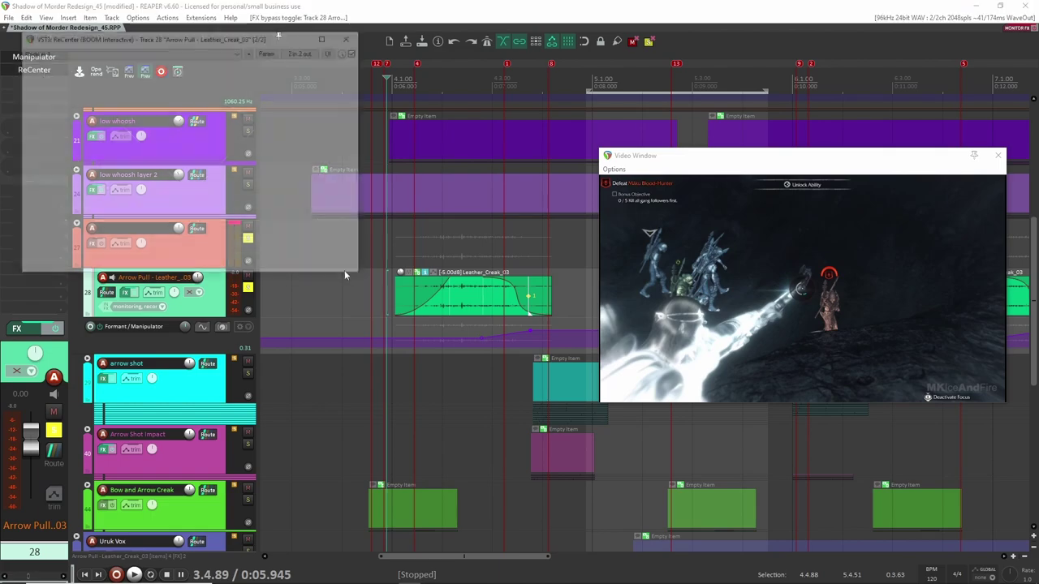
drag(197, 38, 268, 102)
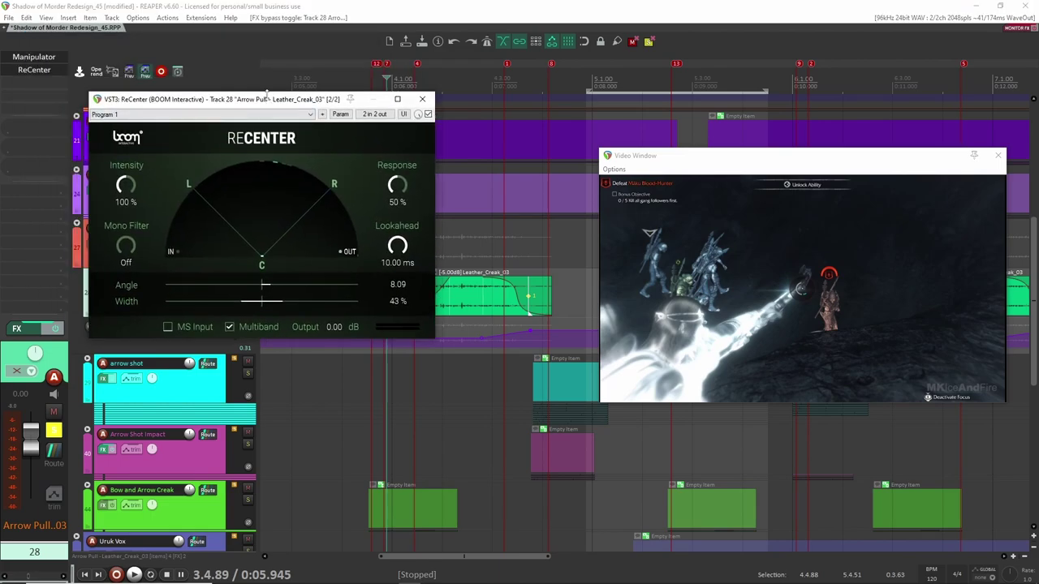
key(space)
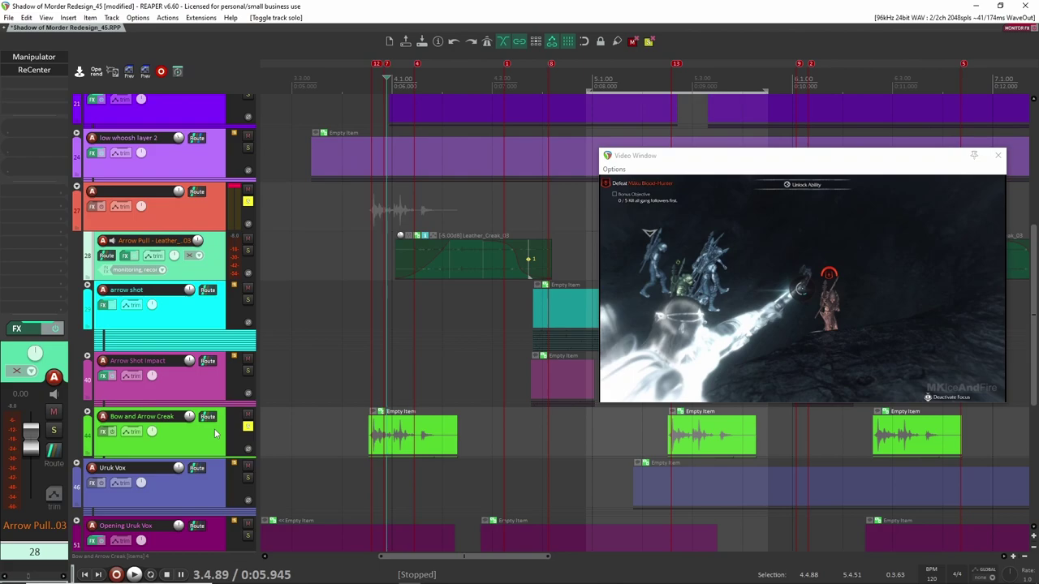
Step: Expand the Bow and Arrow Creak folder and select its Wood_Creaking child track
click(86, 423)
scroll(264, 441, down, 2)
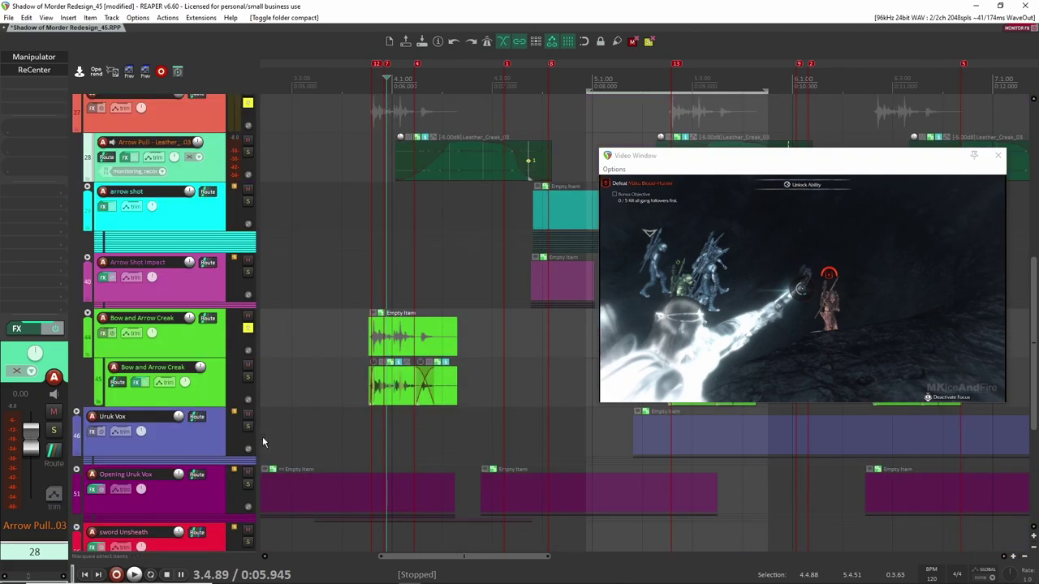
scroll(410, 410, up, 5)
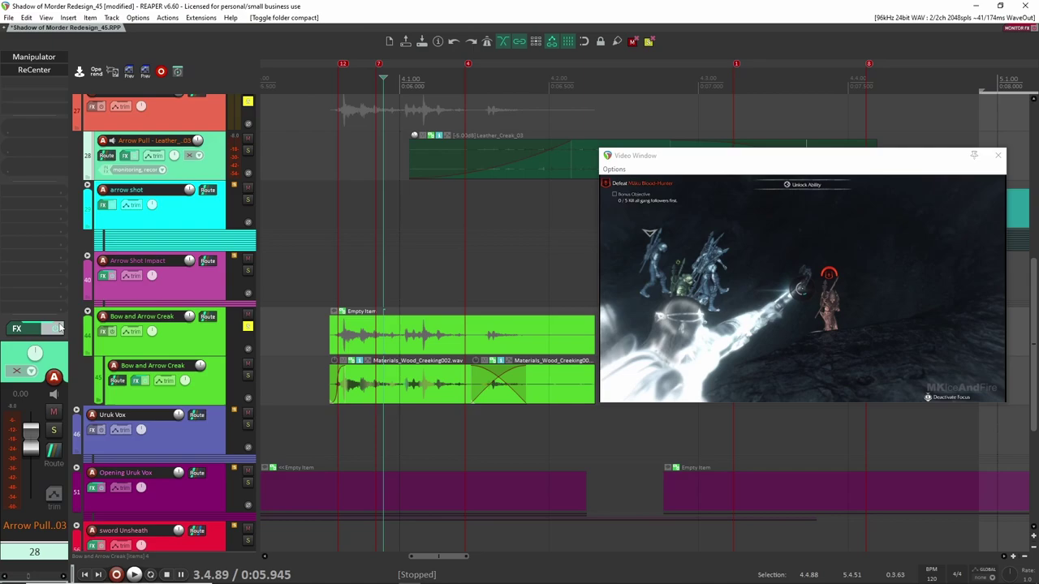
scroll(299, 342, right, 1)
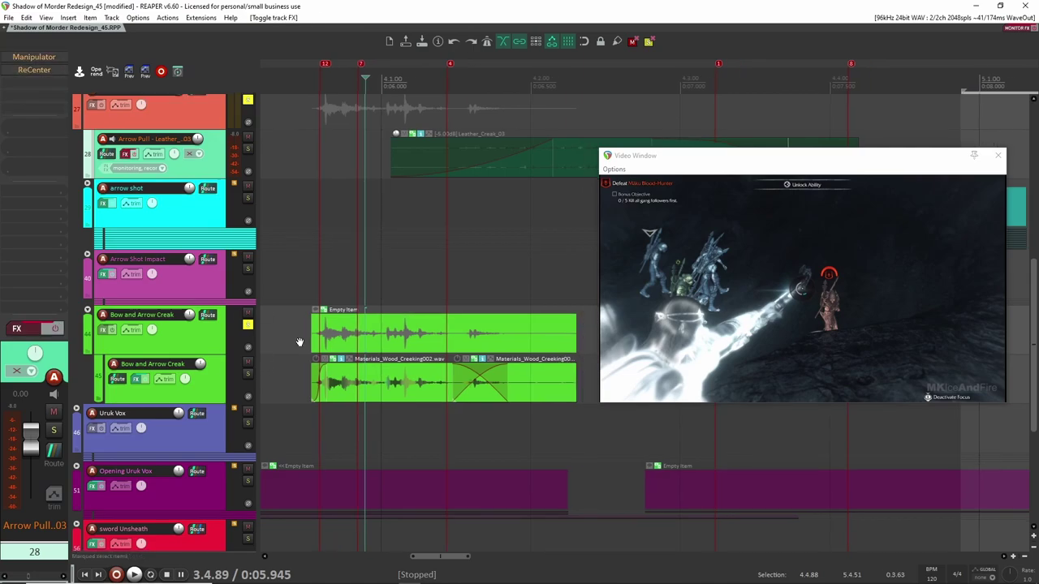
click(300, 342)
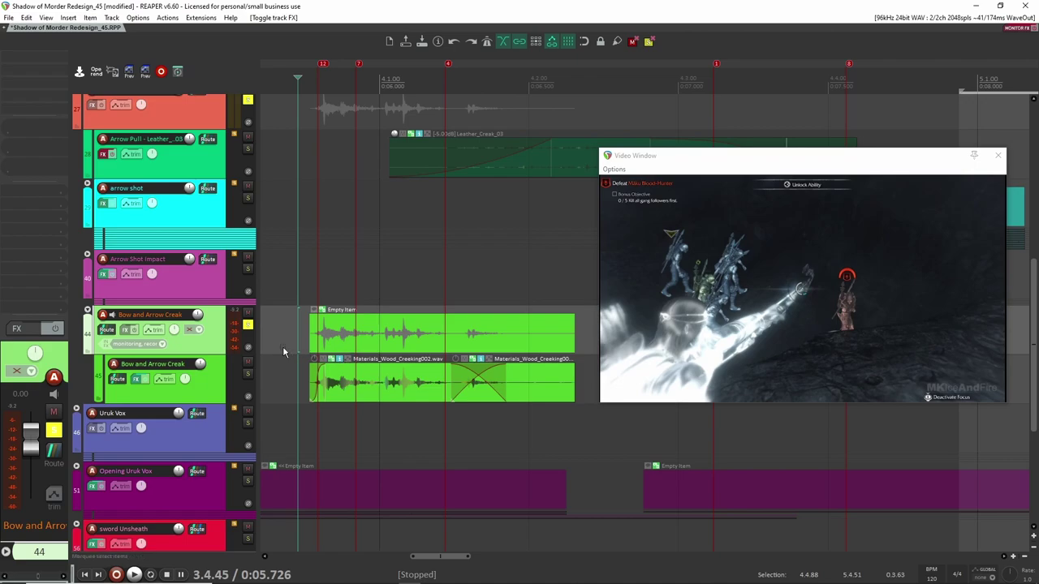
click(216, 370)
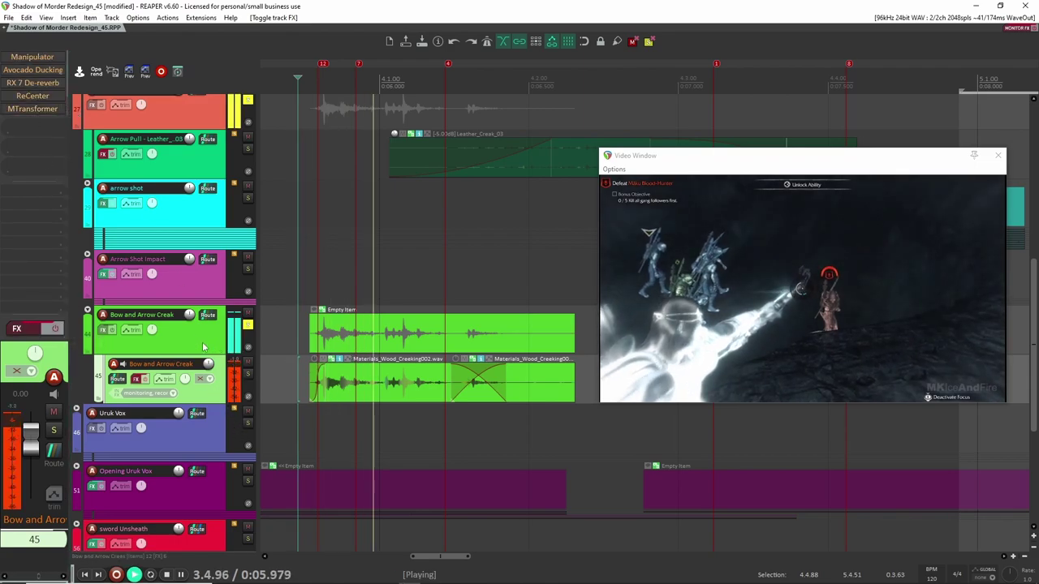
Step: Check the creak track's Manipulator, then play it through RX 7 De-reverb (Reduction 20, tail 0.6)
double_click(32, 56)
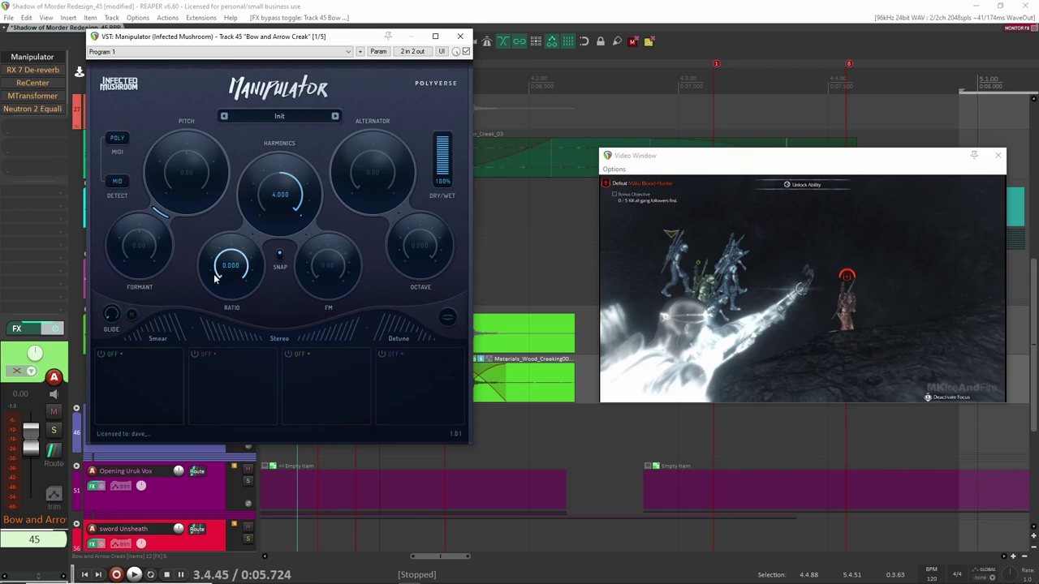
click(460, 36)
key(space)
key(space)
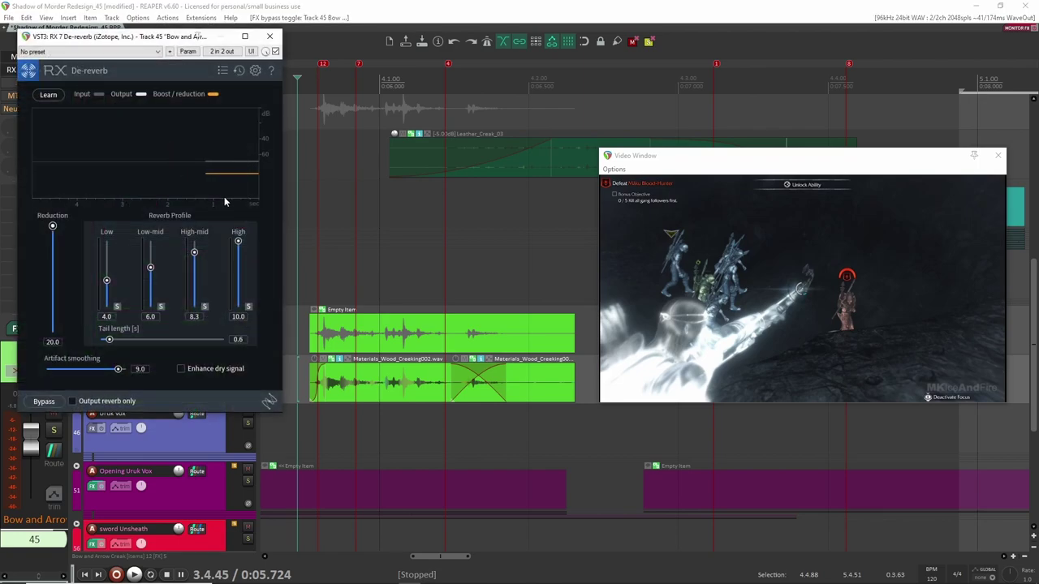
drag(184, 39, 381, 101)
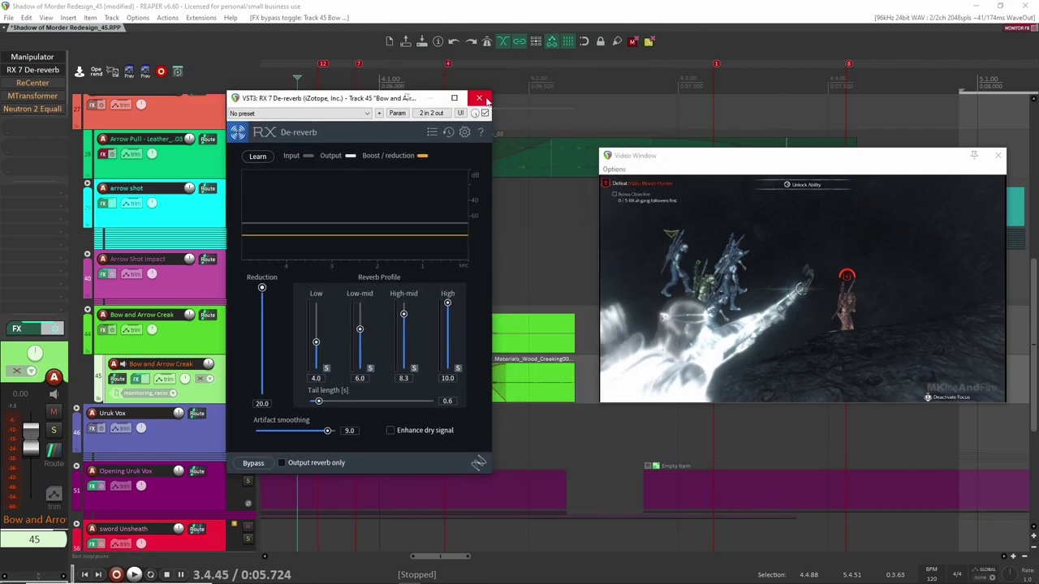
drag(387, 99, 202, 82)
key(space)
key(space)
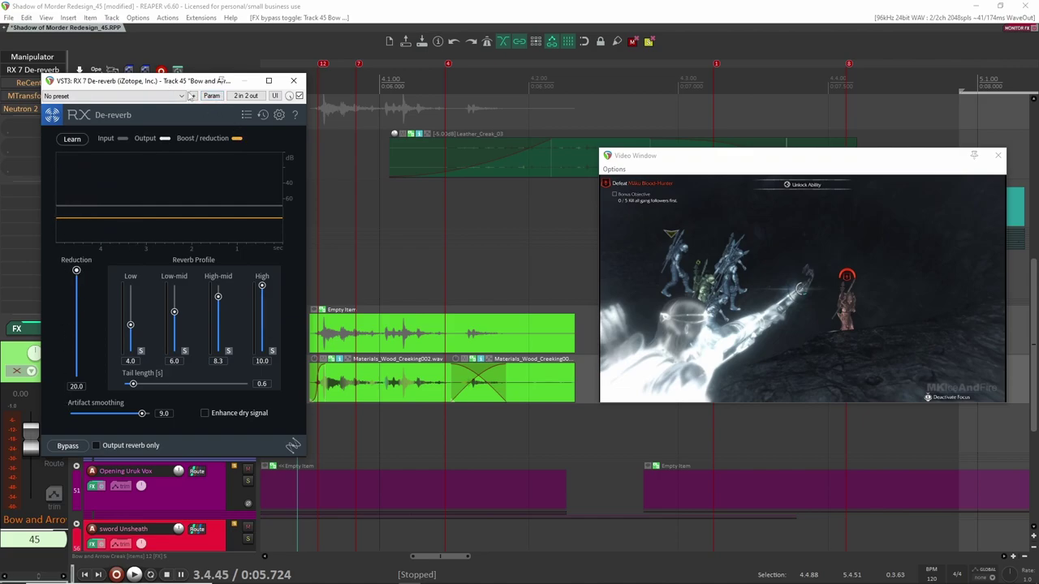
Step: Audition the creak through De-reverb, ReCenter and MTransformer, then close those windows
click(76, 269)
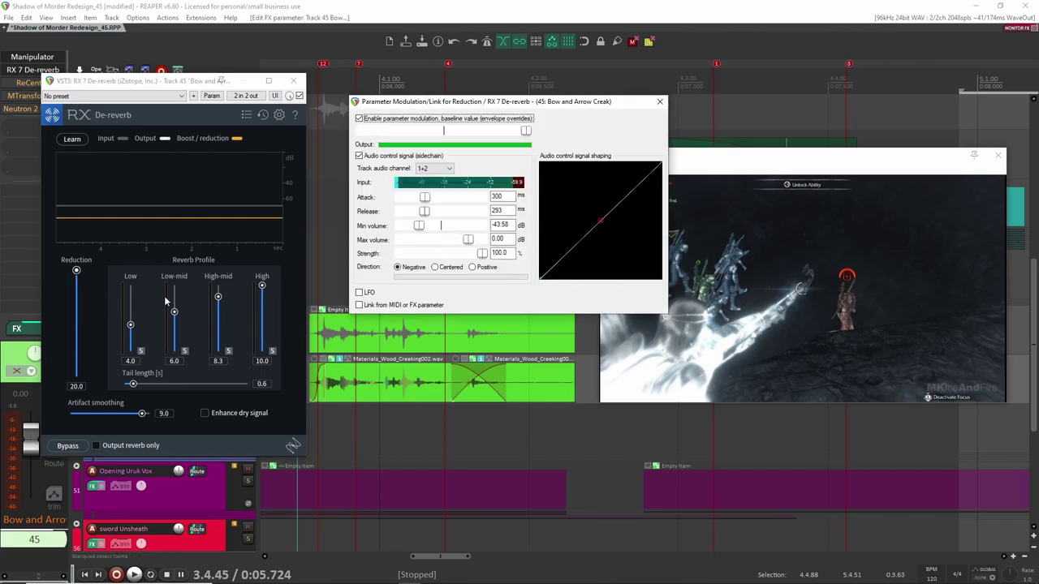
key(space)
key(space)
click(660, 102)
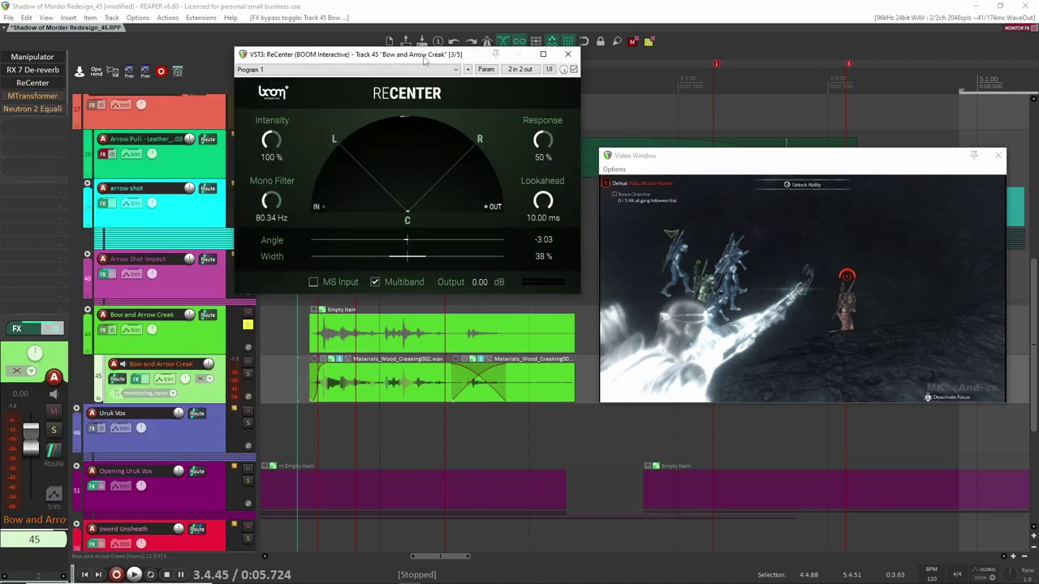
click(32, 96)
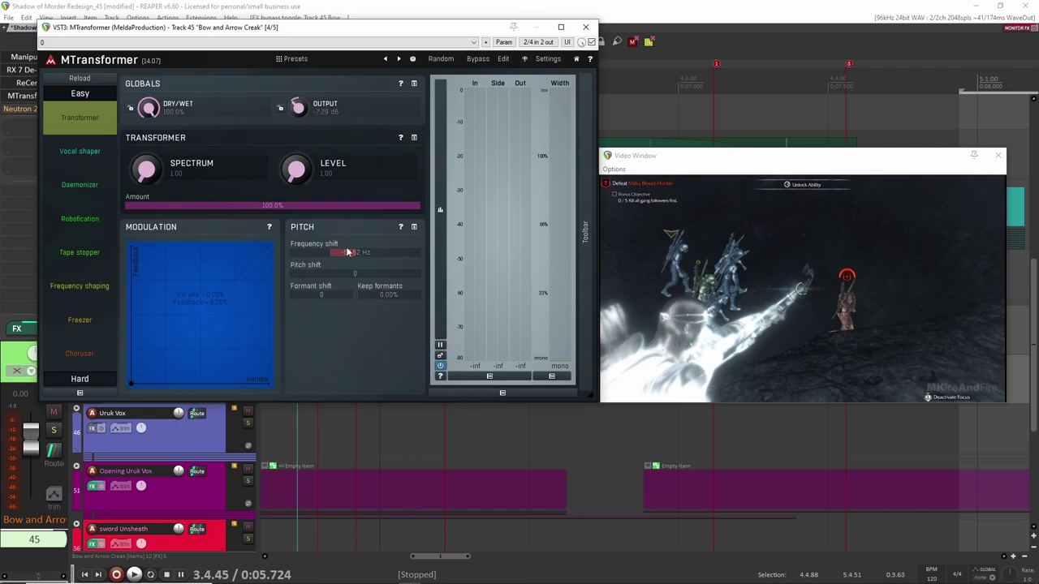
click(586, 26)
click(584, 46)
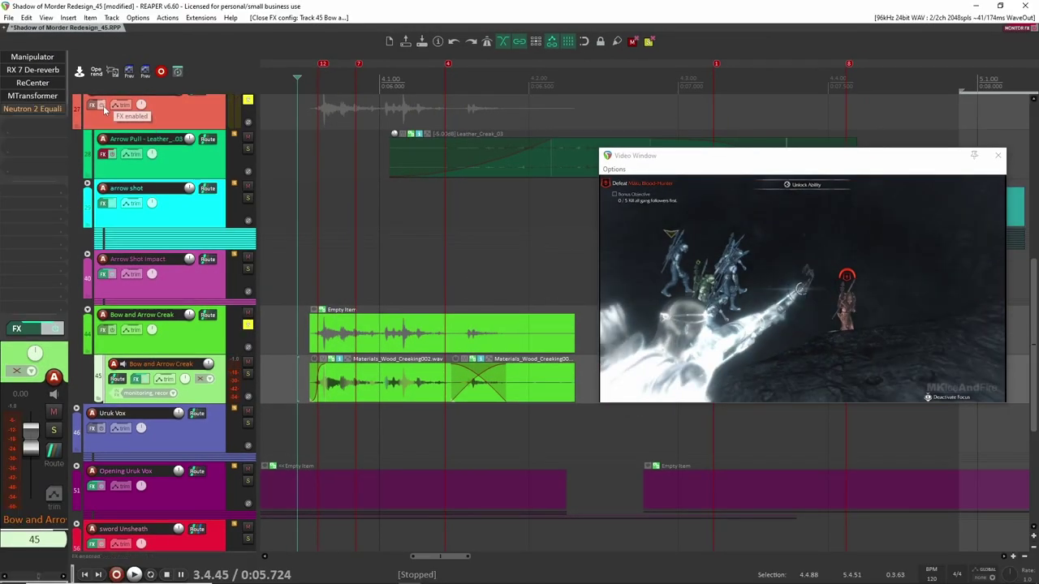
Step: Audition the Neutron 2 EQ on the creak track, close it, and toggle the effect bypass
scroll(32, 96, down, 1)
shift+click(33, 96)
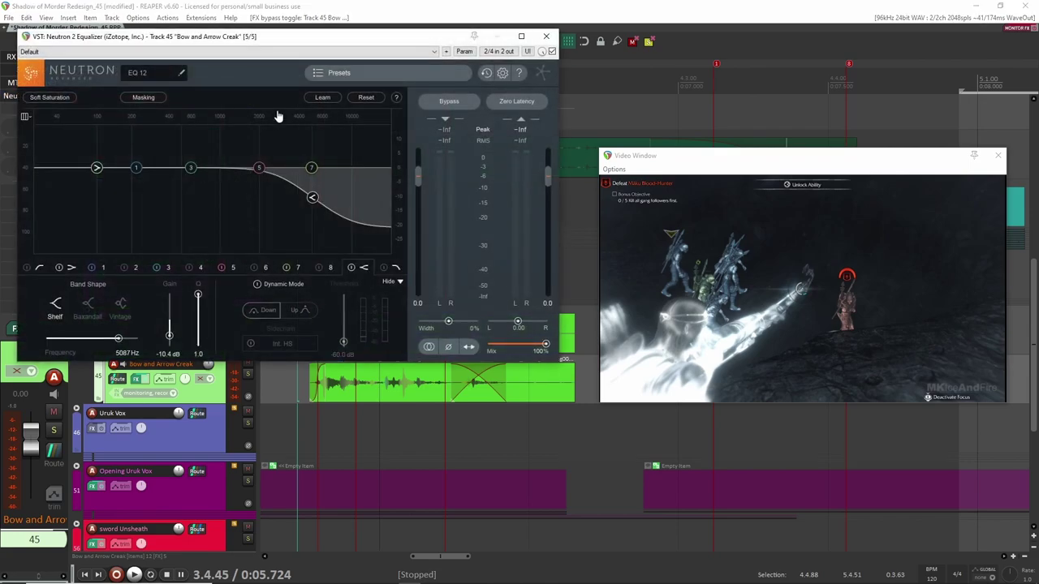
key(space)
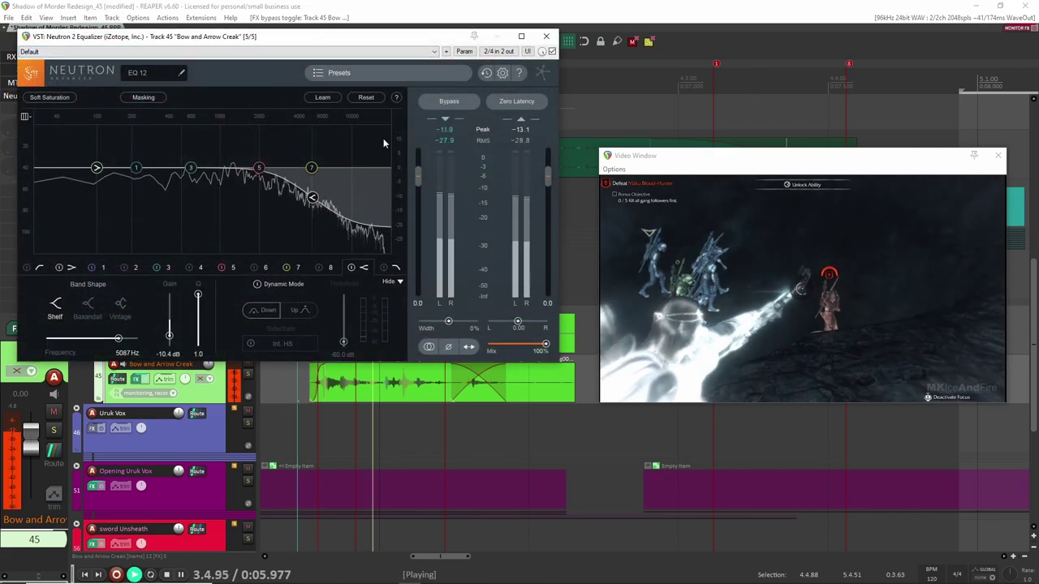
click(547, 35)
click(55, 330)
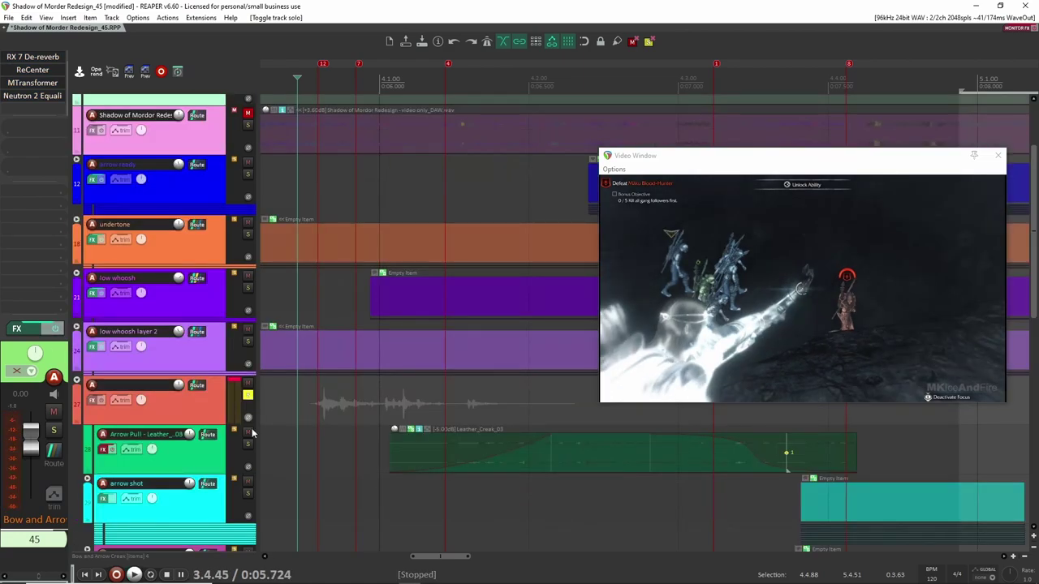
Step: Play the sequence, select the arrow shot item, and audition its ReCenter effect
scroll(410, 384, down, 8)
key(space)
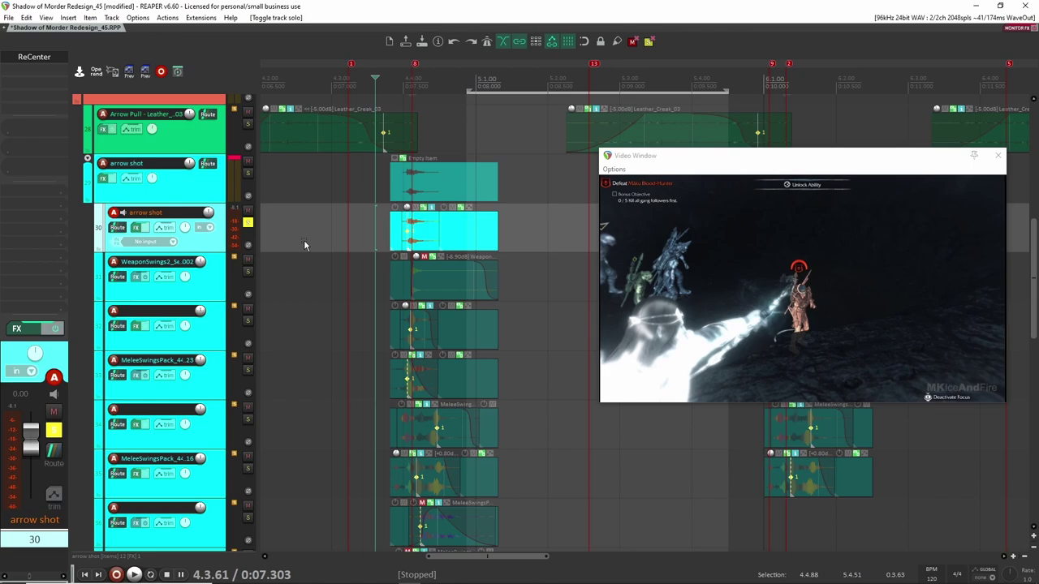
drag(303, 239, 382, 232)
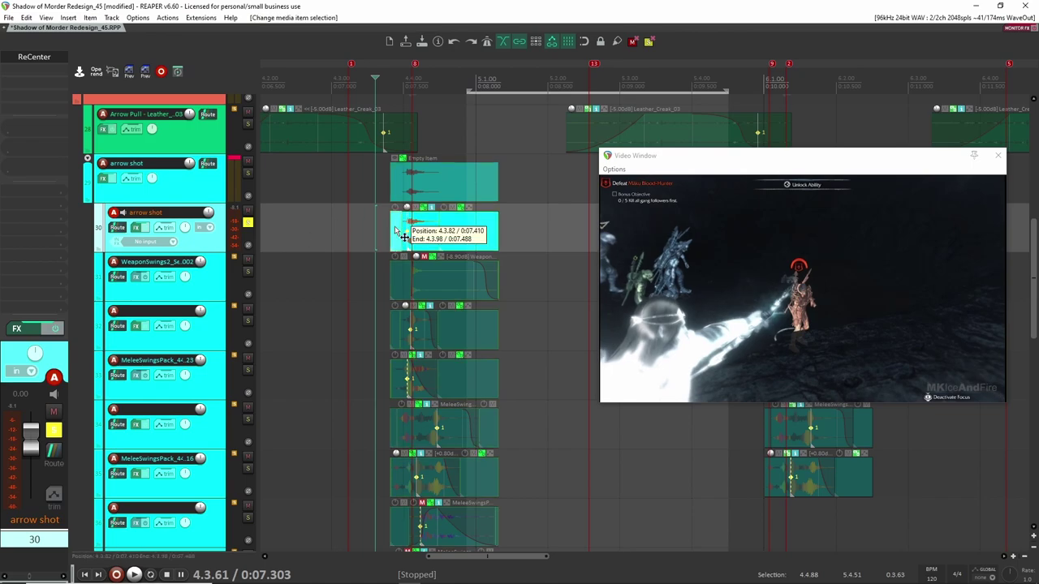
key(space)
key(space)
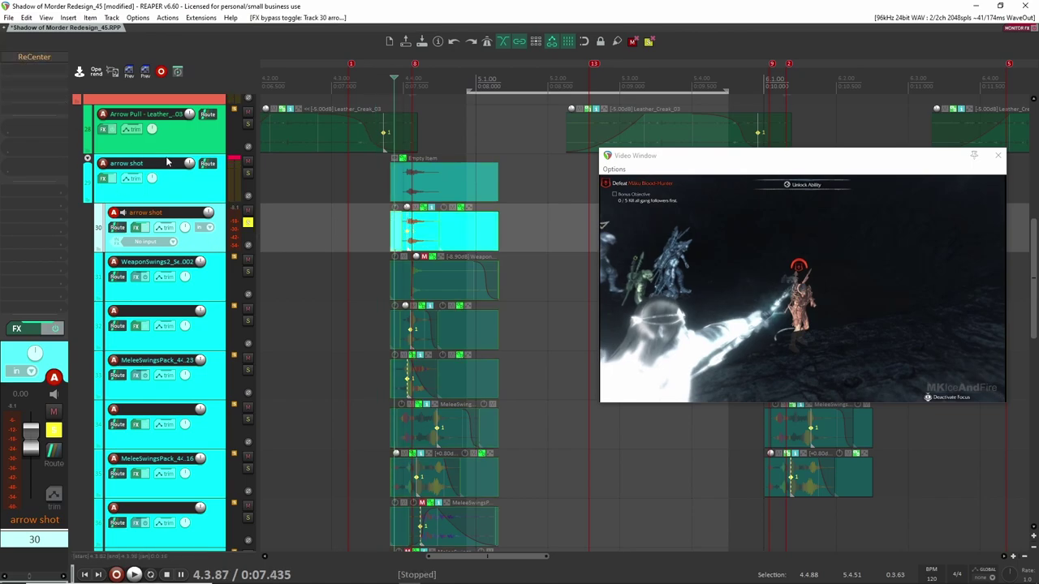
click(34, 57)
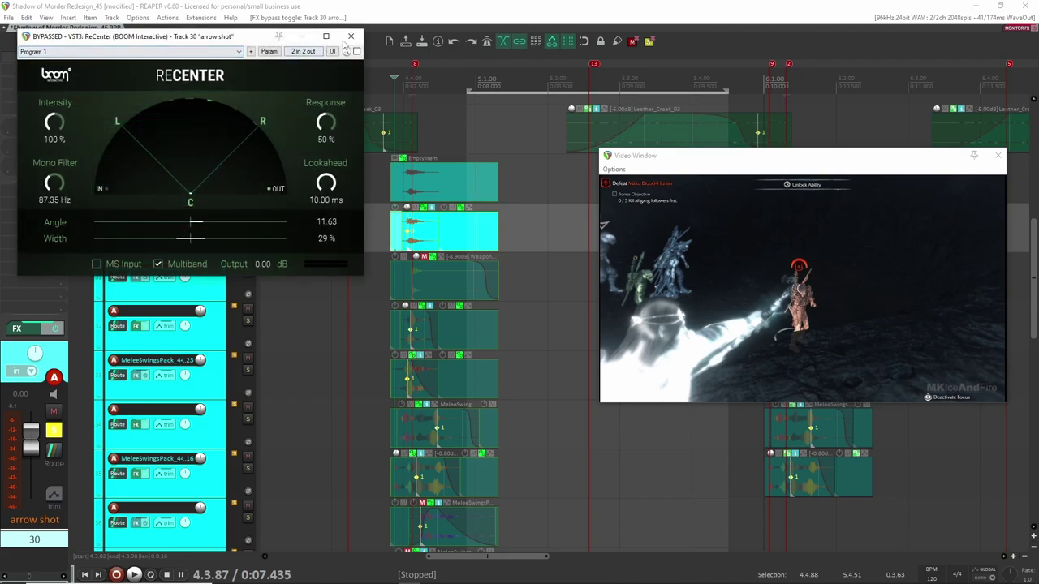
click(349, 38)
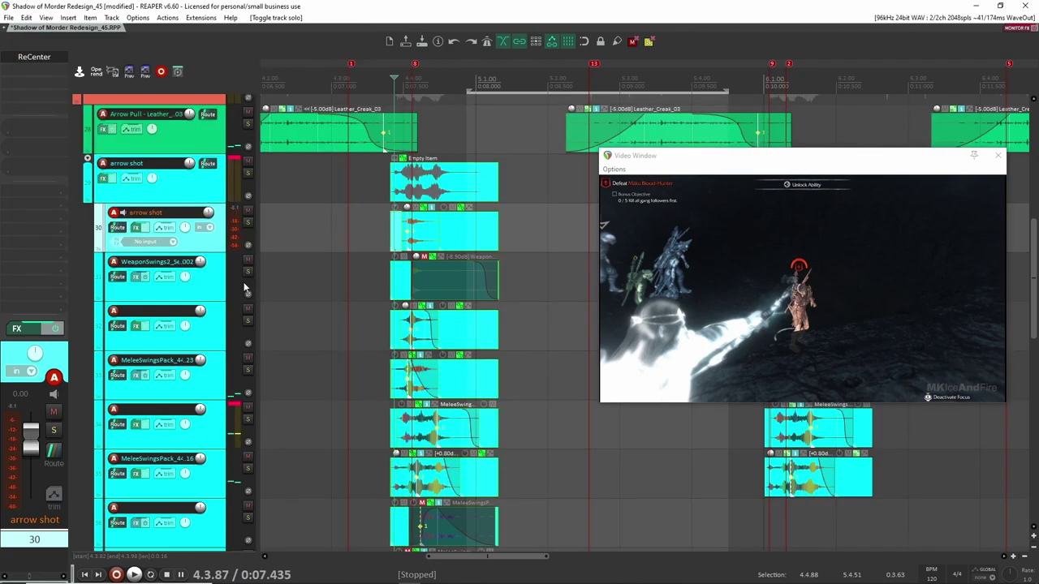
Step: Audition the swing items on tracks 33 and 34 and bypass Manipulator on track 34
click(248, 325)
click(389, 374)
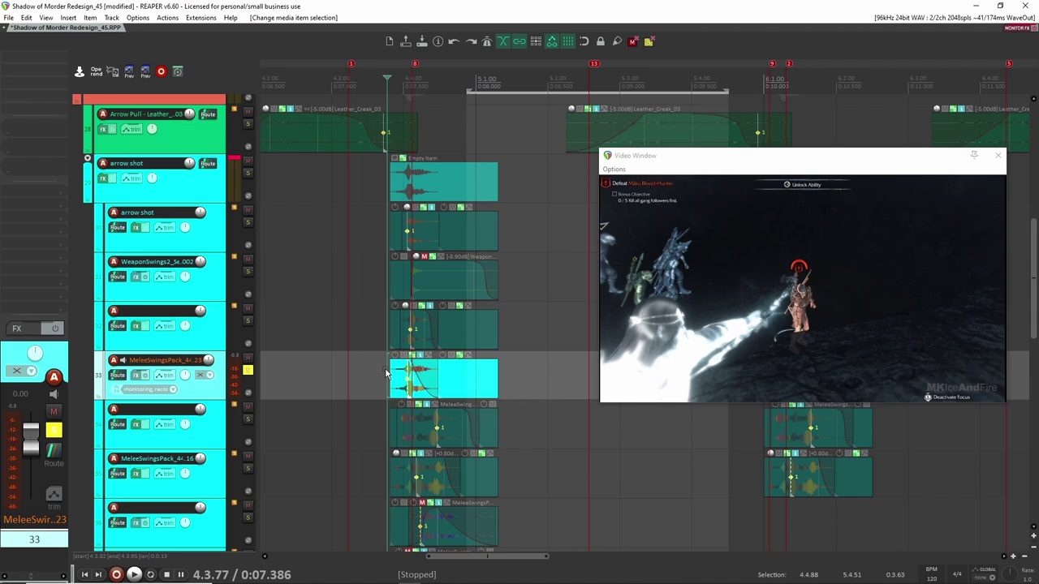
double_click(386, 421)
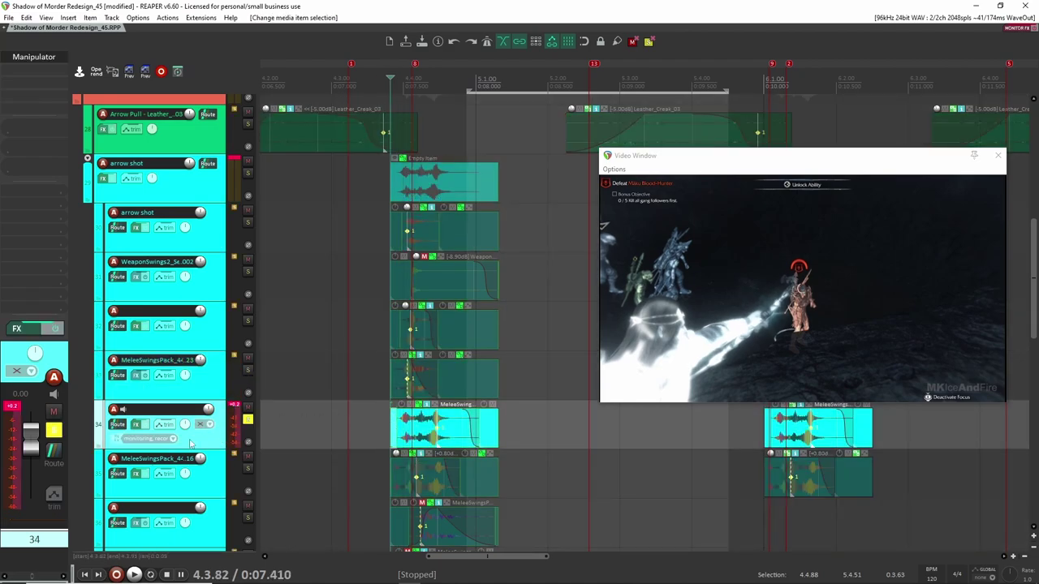
key(space)
key(space)
click(34, 58)
click(398, 36)
key(space)
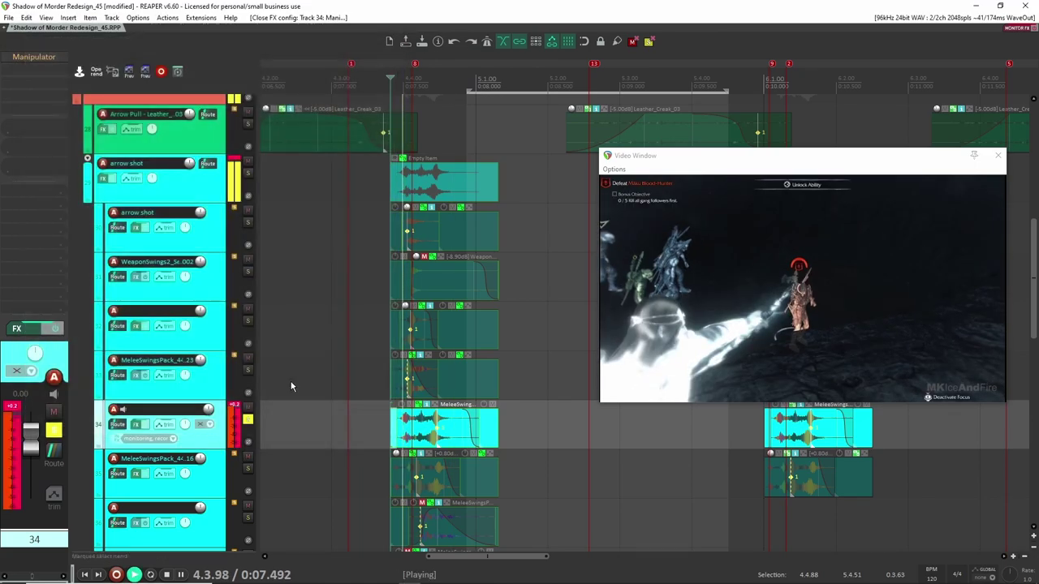
key(space)
click(41, 63)
key(Escape)
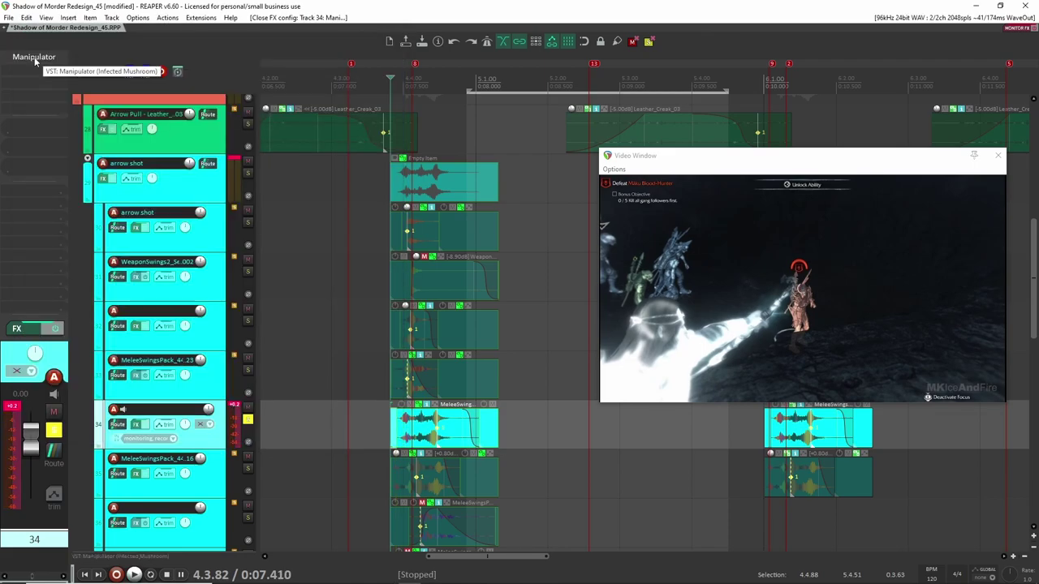
shift+click(35, 61)
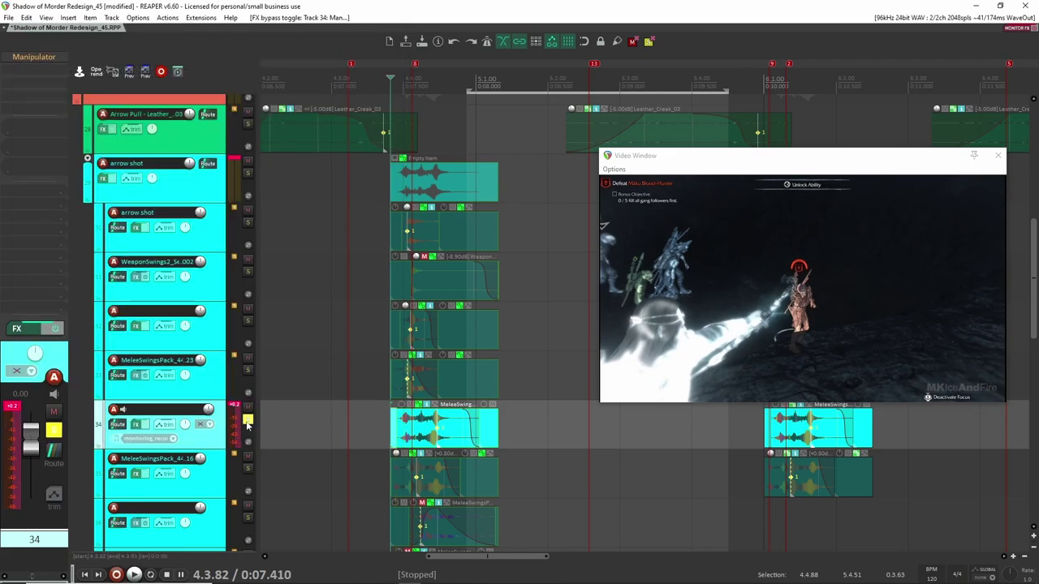
Step: Preview the track 35 swing layer, then play back the arrow shot layers
scroll(248, 422, down, 3)
click(381, 276)
key(space)
key(space)
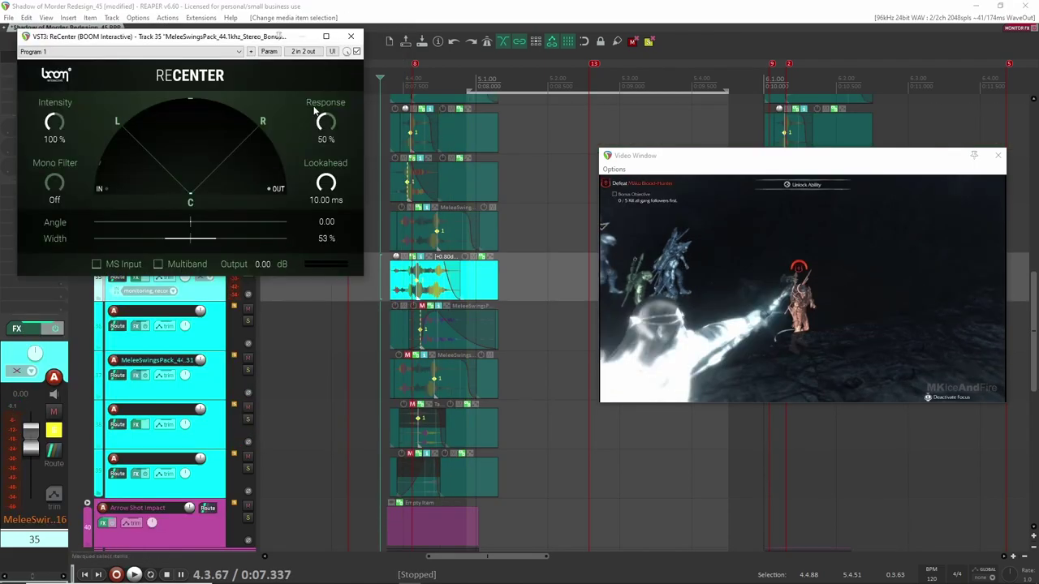
click(351, 36)
scroll(291, 292, up, 3)
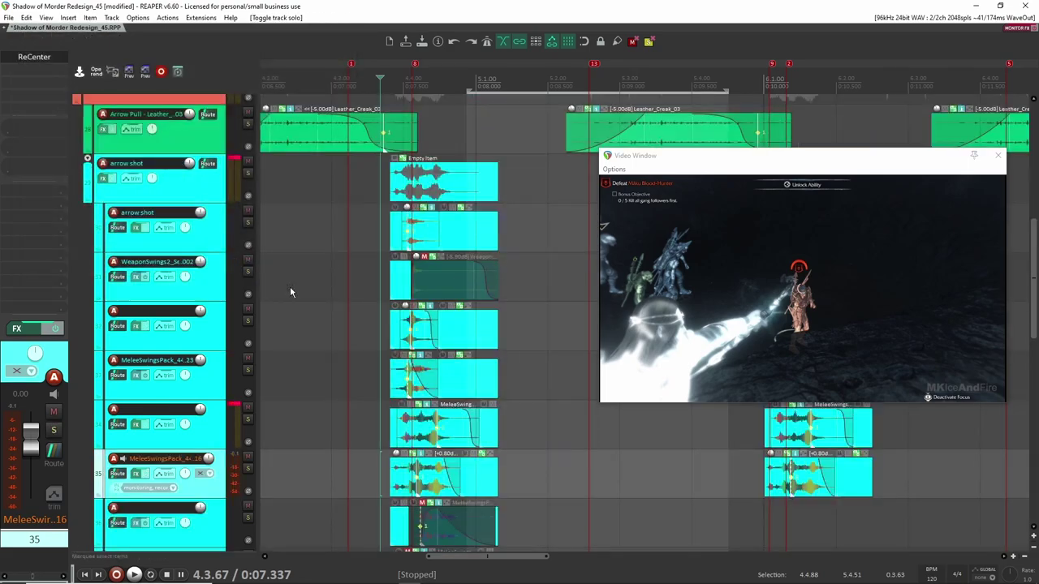
click(380, 222)
key(space)
key(space)
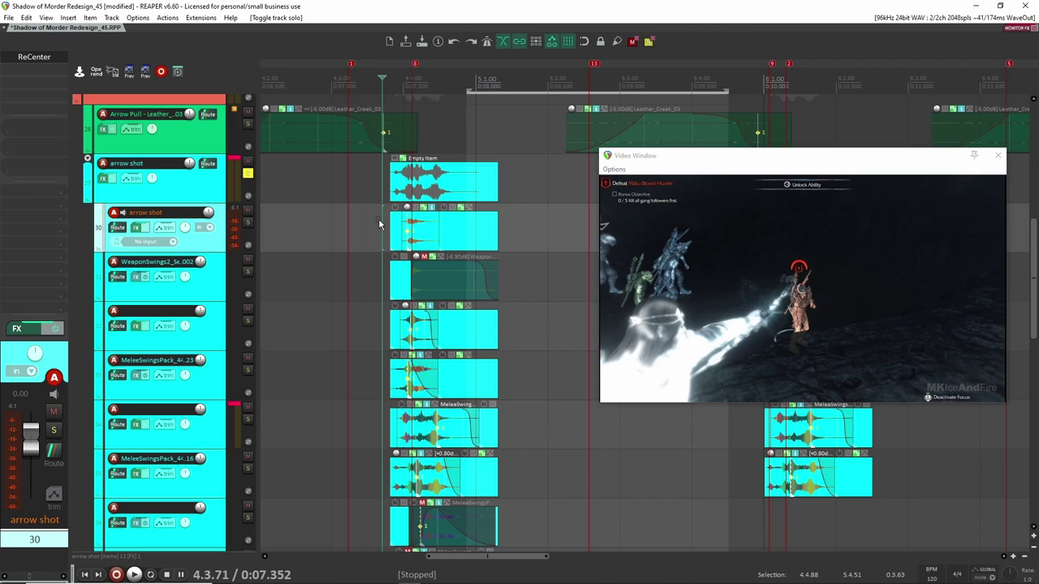
scroll(89, 281, up, 3)
Step: Collapse the arrow shot folder and solo the Bow and Arrow Creak, Arrow Pull and arrow shot tracks
click(86, 355)
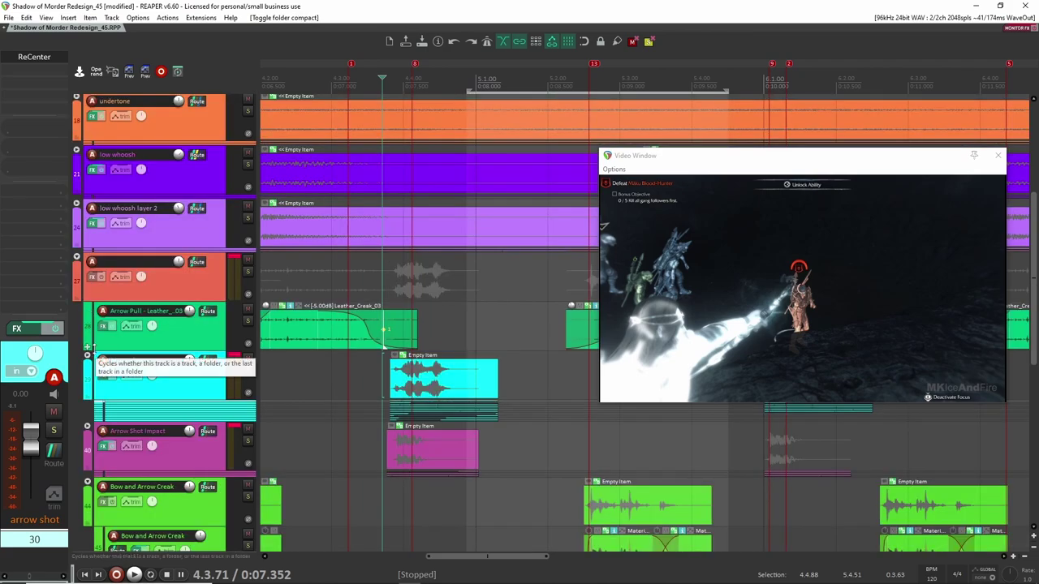
drag(349, 370, 444, 365)
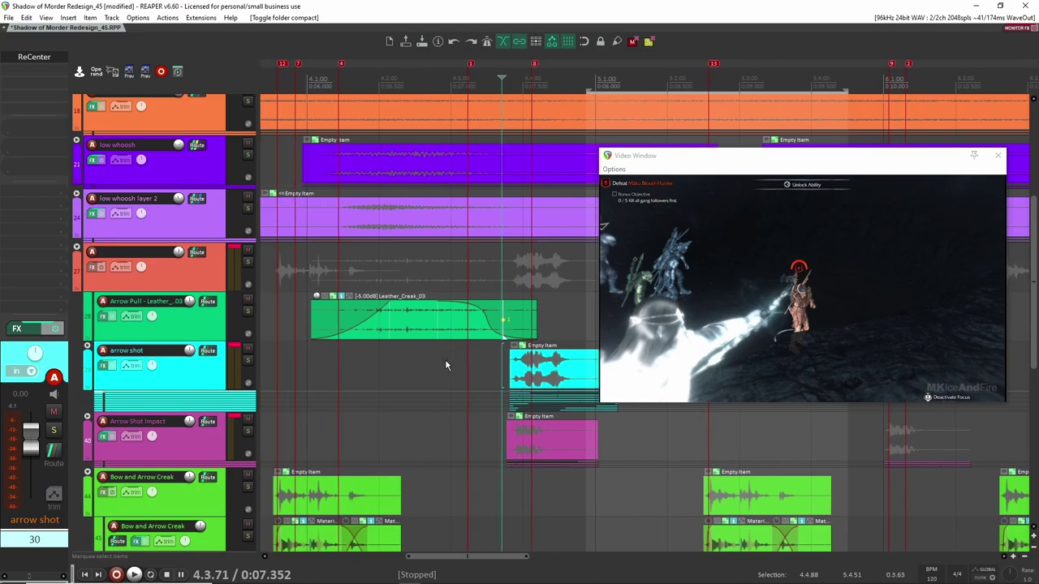
click(248, 487)
click(248, 311)
click(247, 361)
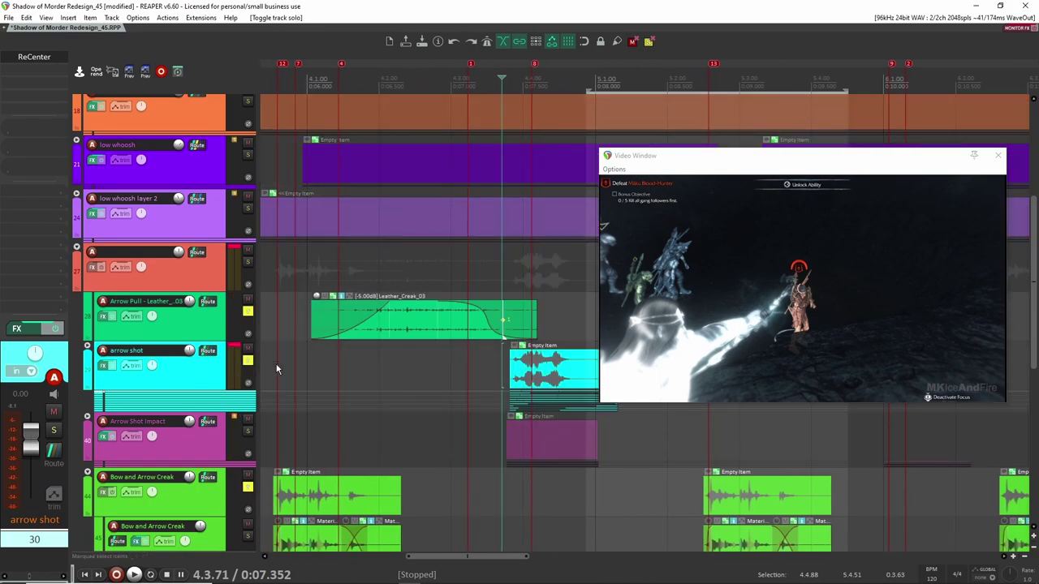
Step: Play the soloed layers from just before the arrow pull, then unsolo all three
click(287, 349)
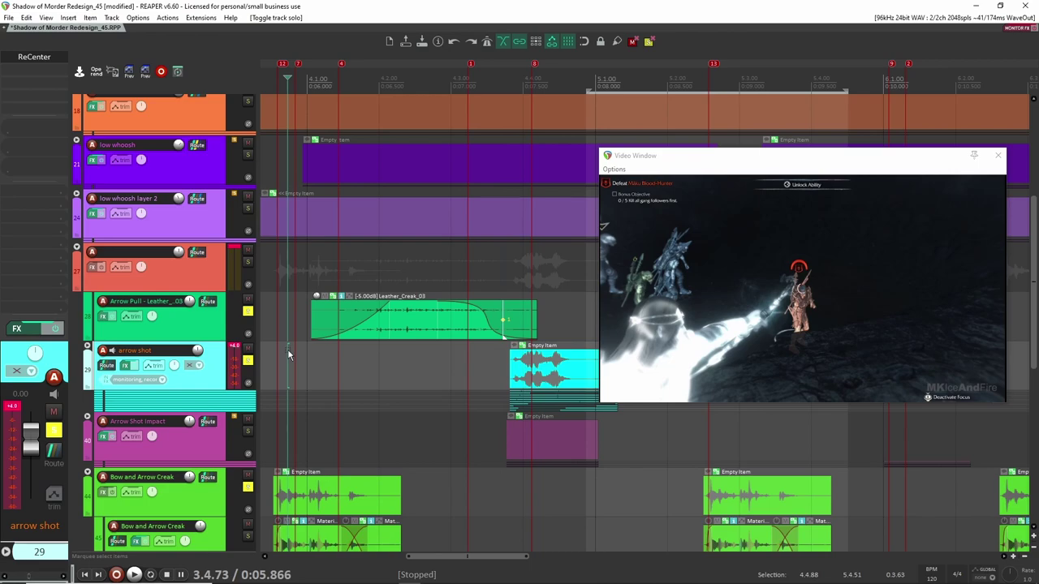
click(273, 348)
key(space)
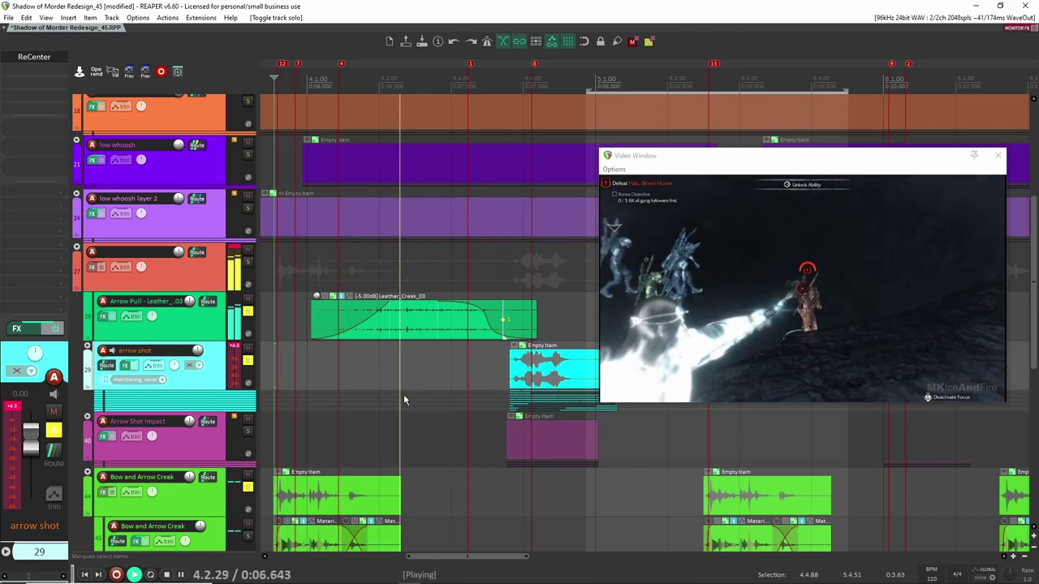
key(space)
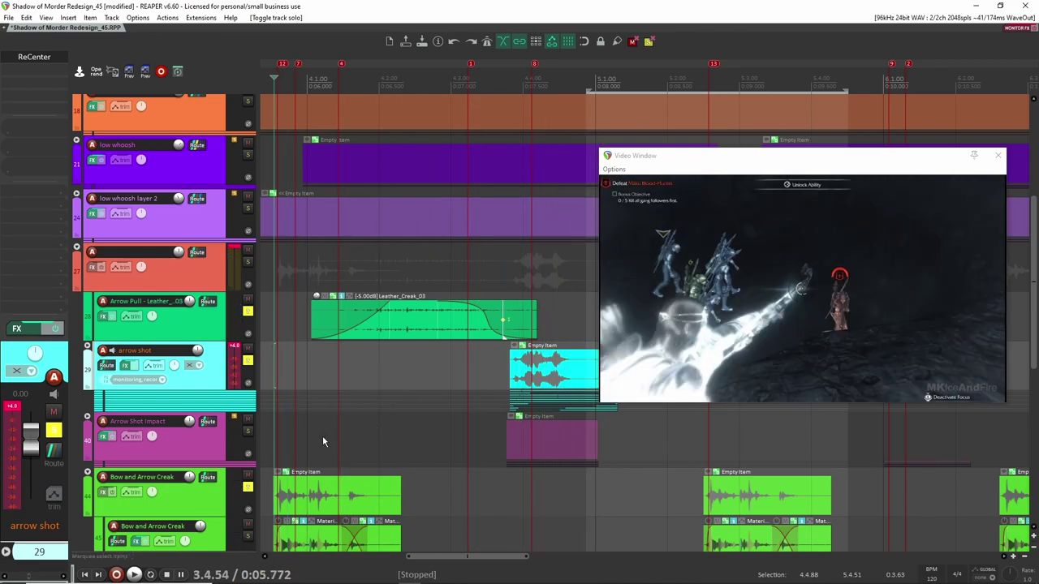
click(247, 487)
click(247, 361)
click(248, 310)
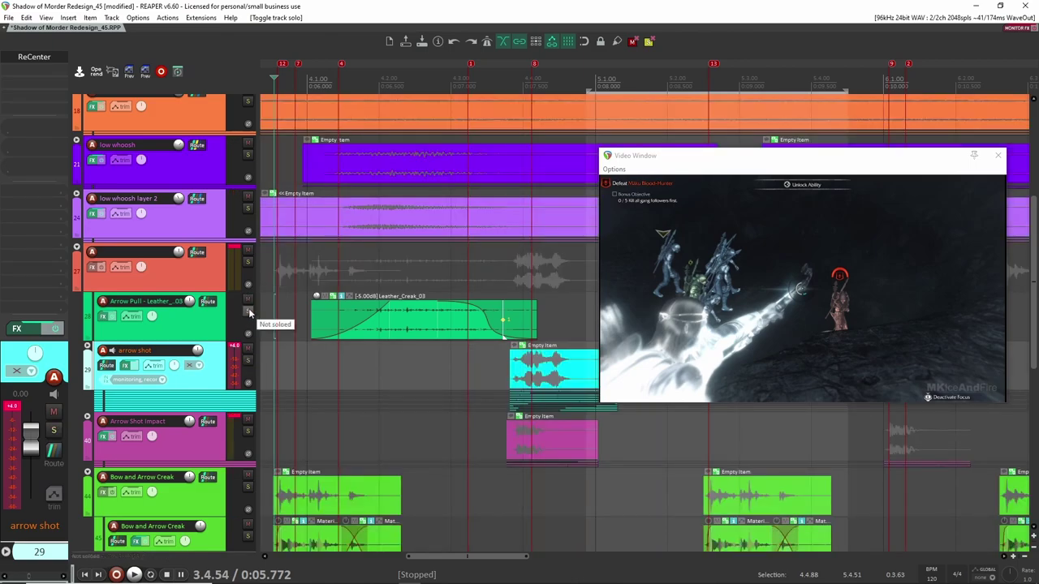
Step: Expand Arrow Shot Impact and solo the designedimpact and SFX_Sweeteners layers one at a time
click(87, 417)
click(247, 431)
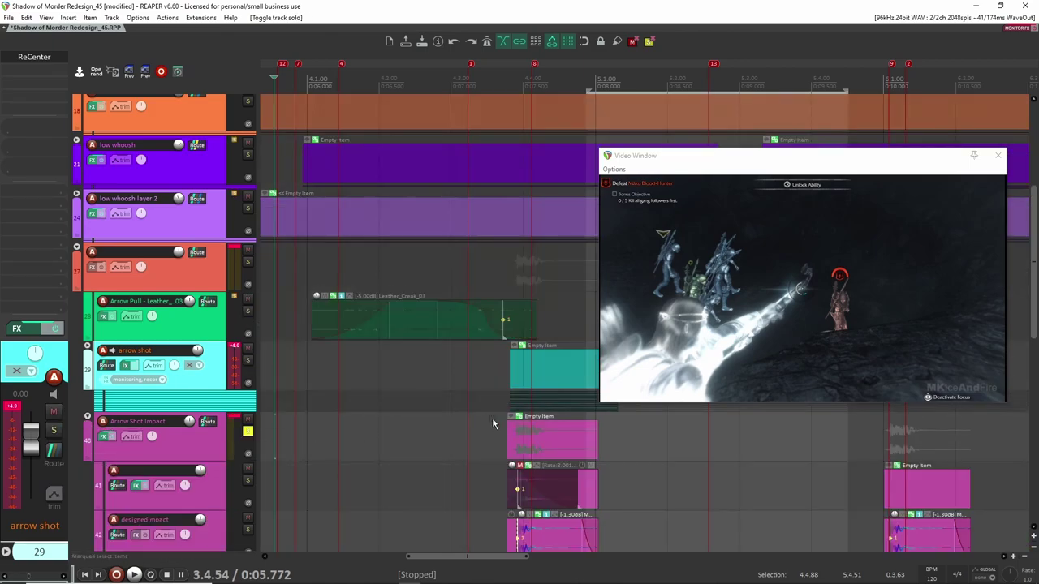
scroll(492, 417, down, 3)
scroll(492, 417, right, 2)
click(411, 340)
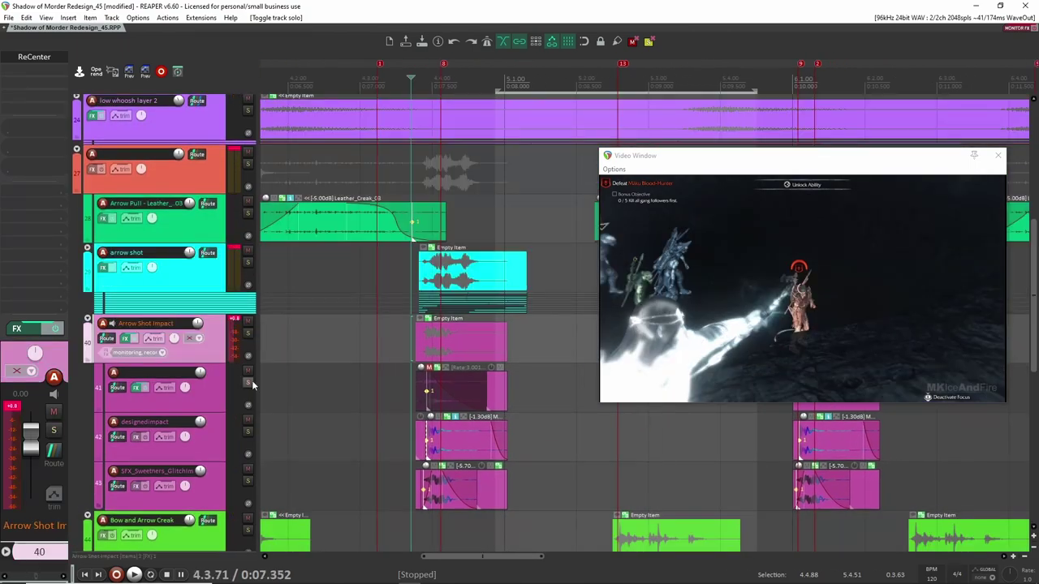
click(247, 431)
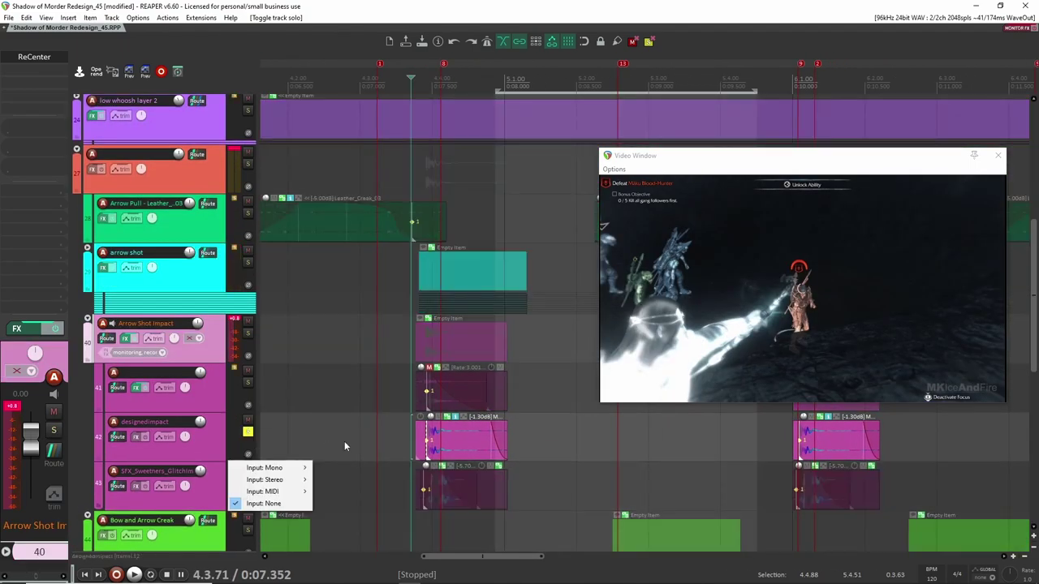
click(248, 431)
click(247, 481)
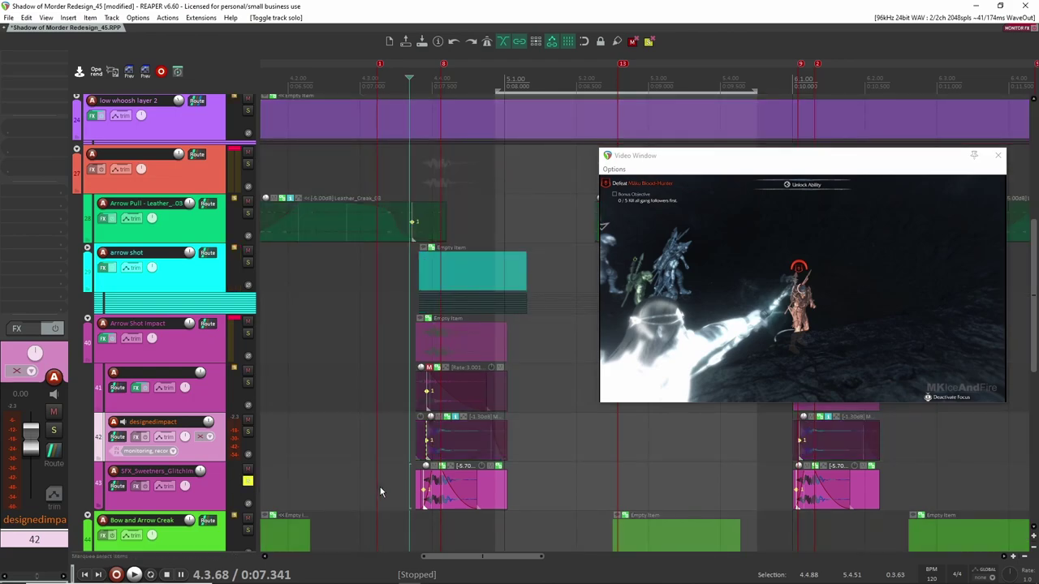
click(413, 481)
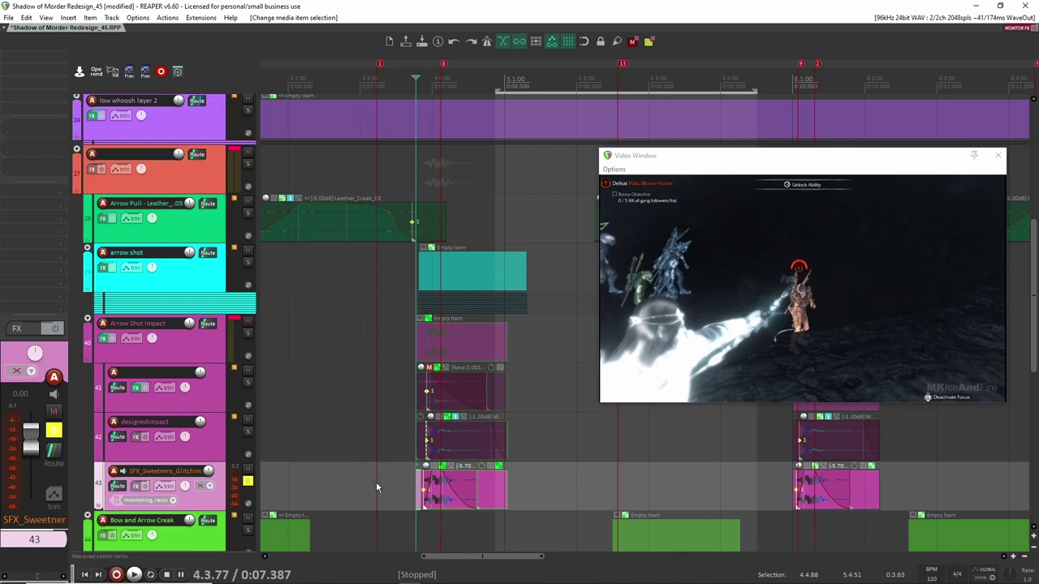
click(249, 482)
Step: Solo the Arrow Shot Impact folder with the arrow shot and play them together
click(250, 333)
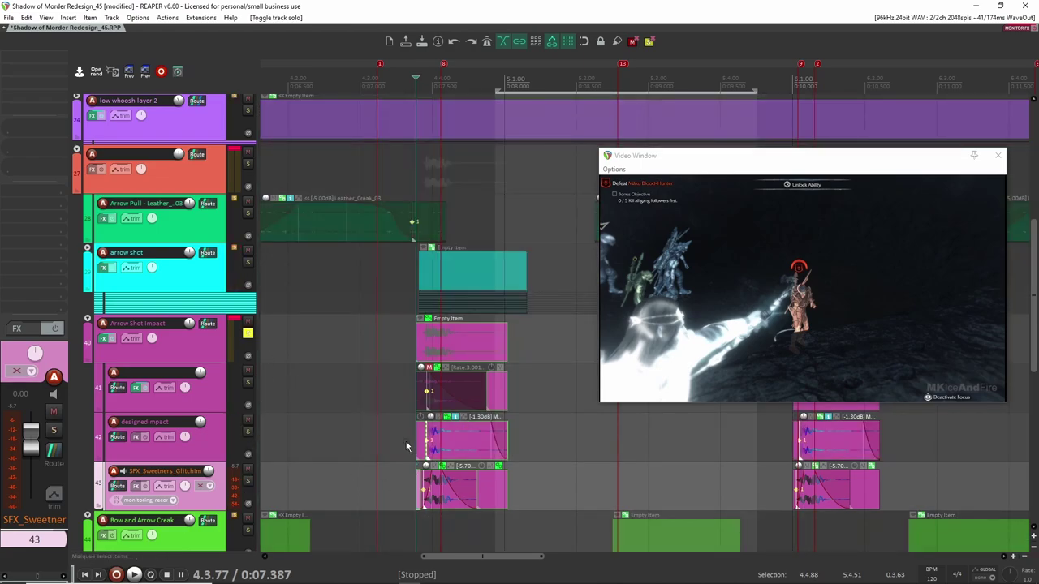
key(space)
key(space)
click(249, 263)
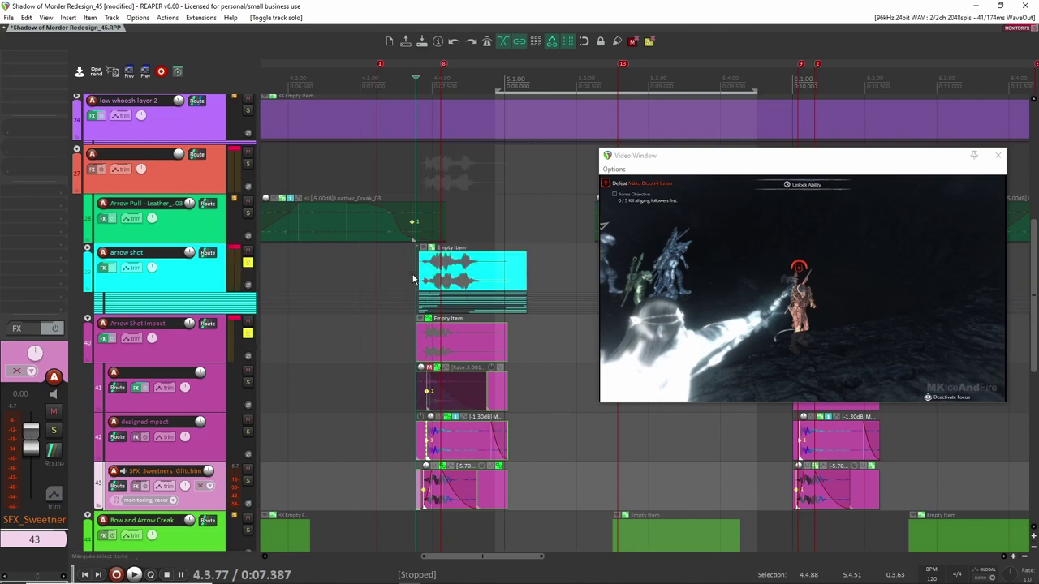
click(410, 270)
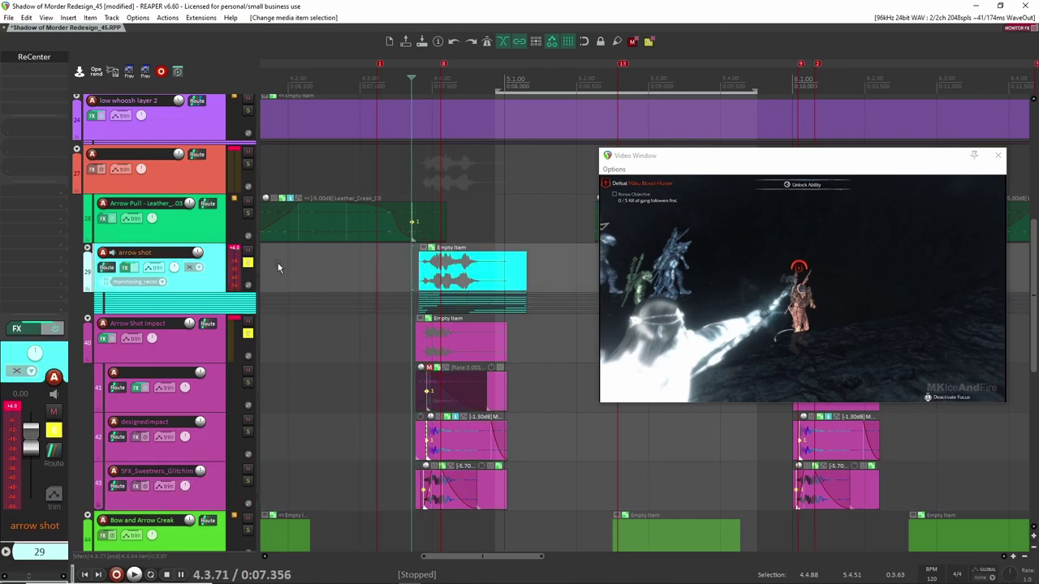
key(space)
click(213, 353)
key(space)
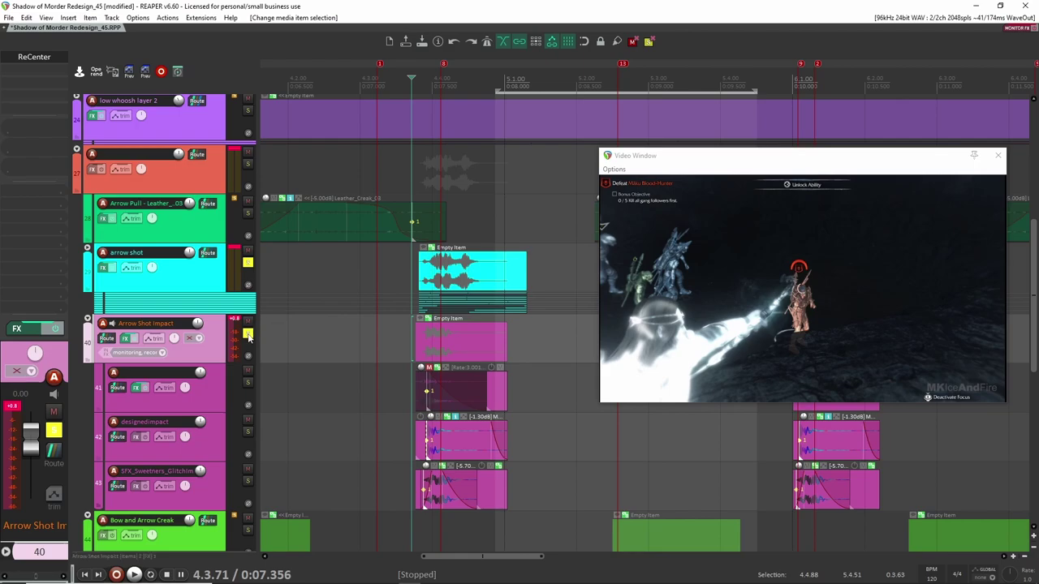
Step: Toggle the impact folder's solo during playback to compare the shot with and without impact
click(248, 333)
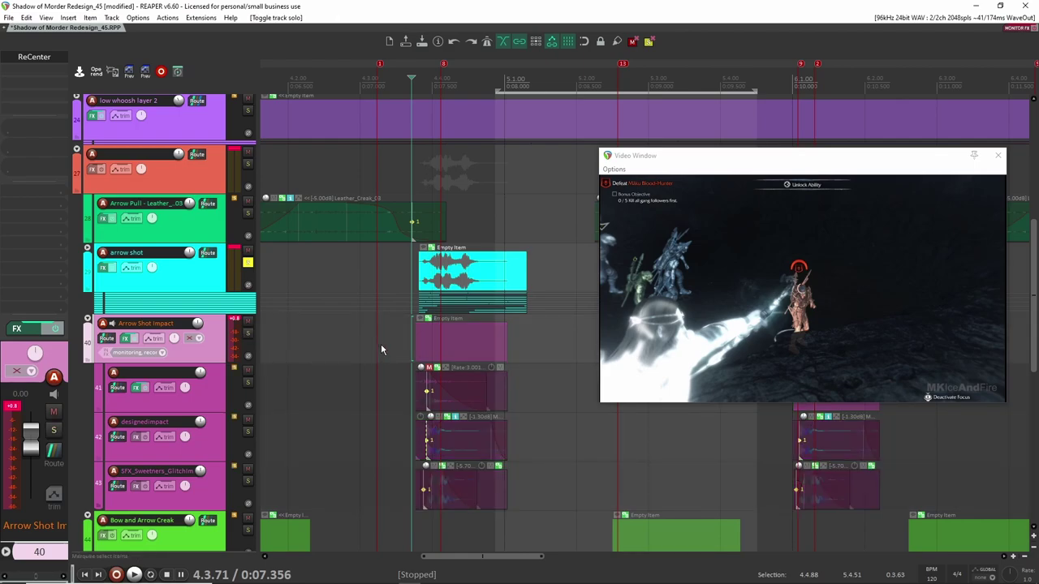
key(space)
click(248, 334)
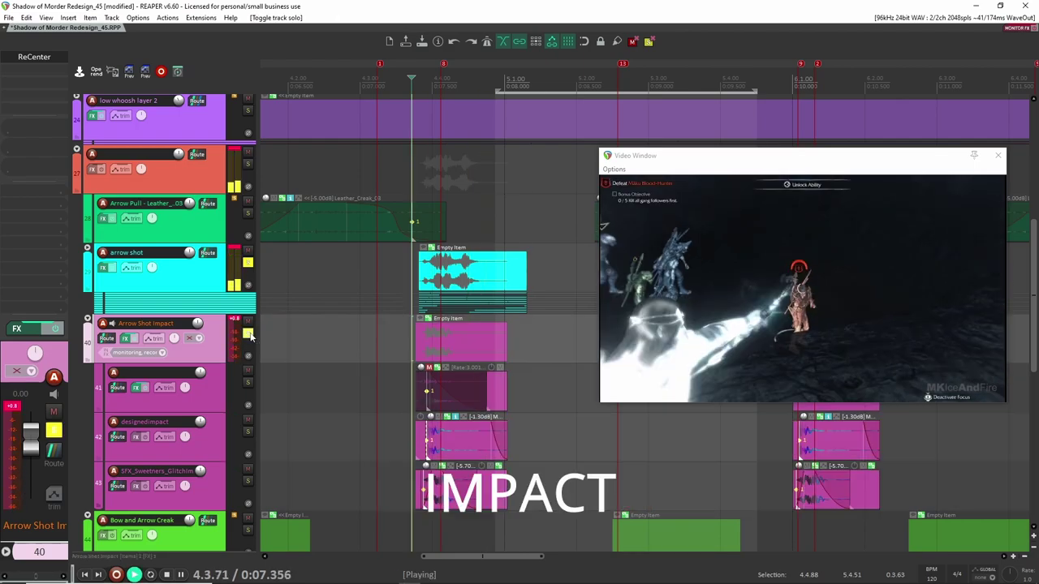
click(248, 333)
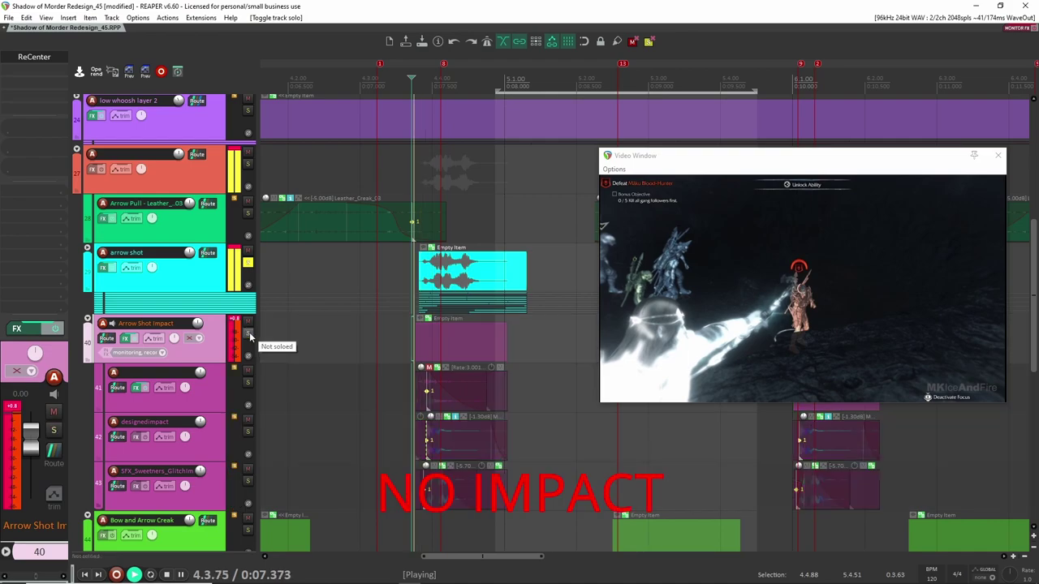
click(247, 334)
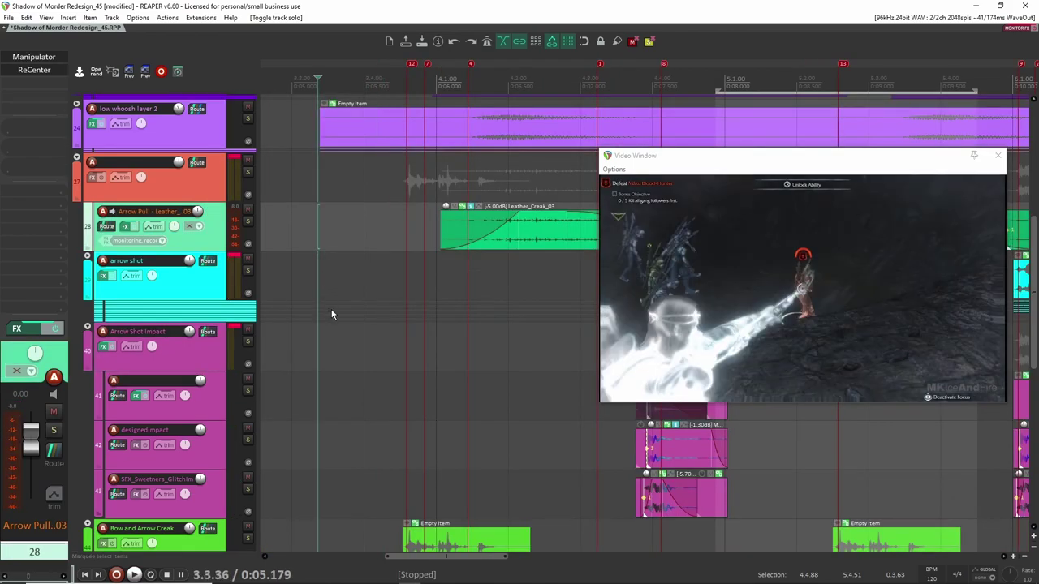
Step: Return to the top tracks and play from just before the low whoosh items
scroll(341, 305, up, 5)
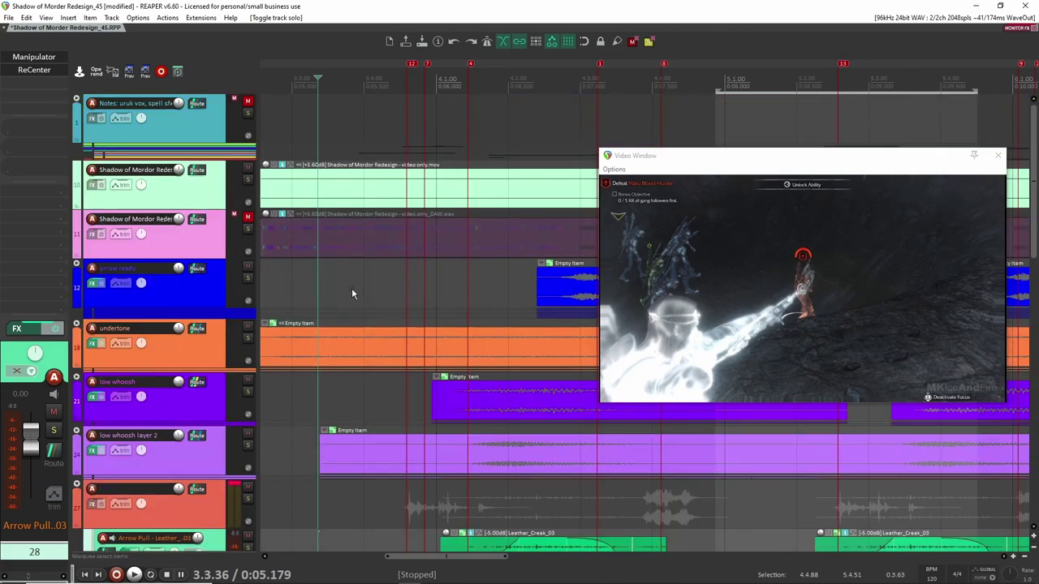
scroll(341, 403, left, 3)
click(367, 400)
key(space)
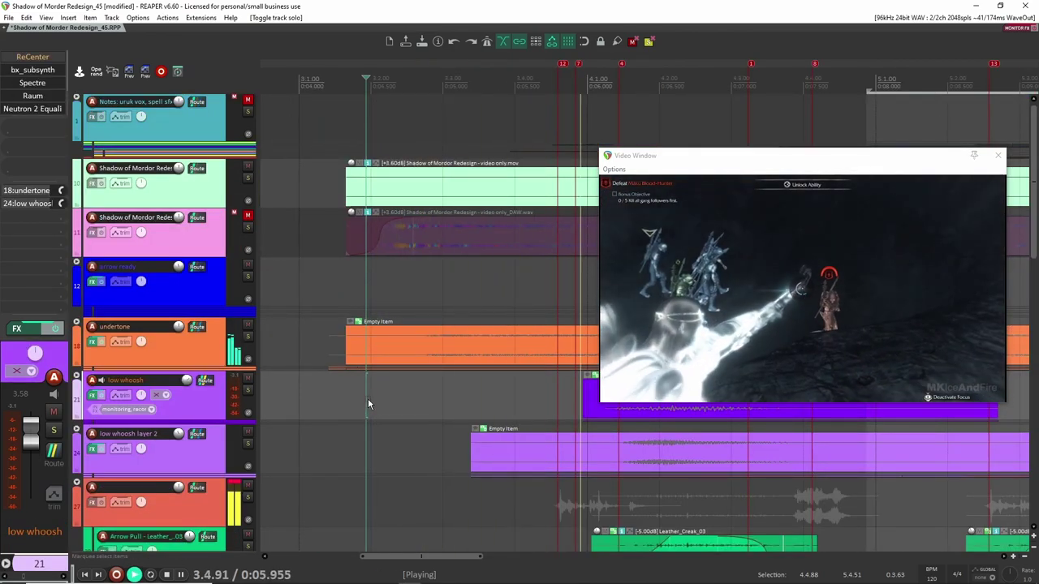